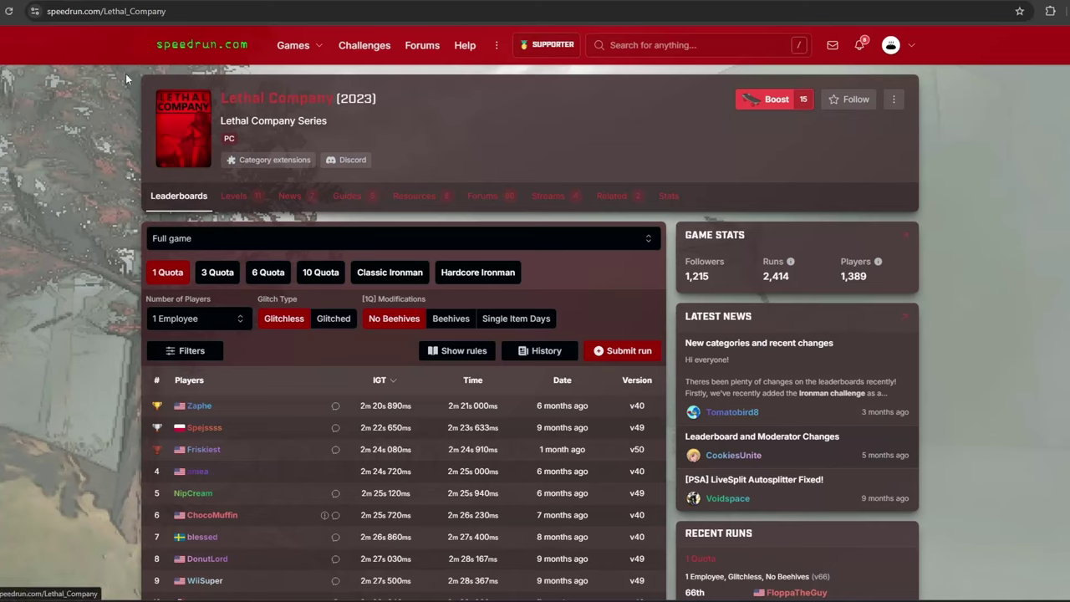
Open the Lethal Company guide "How to Download Any Version Through the Steam Console" and review its manifest list and download instructions
click(50, 12)
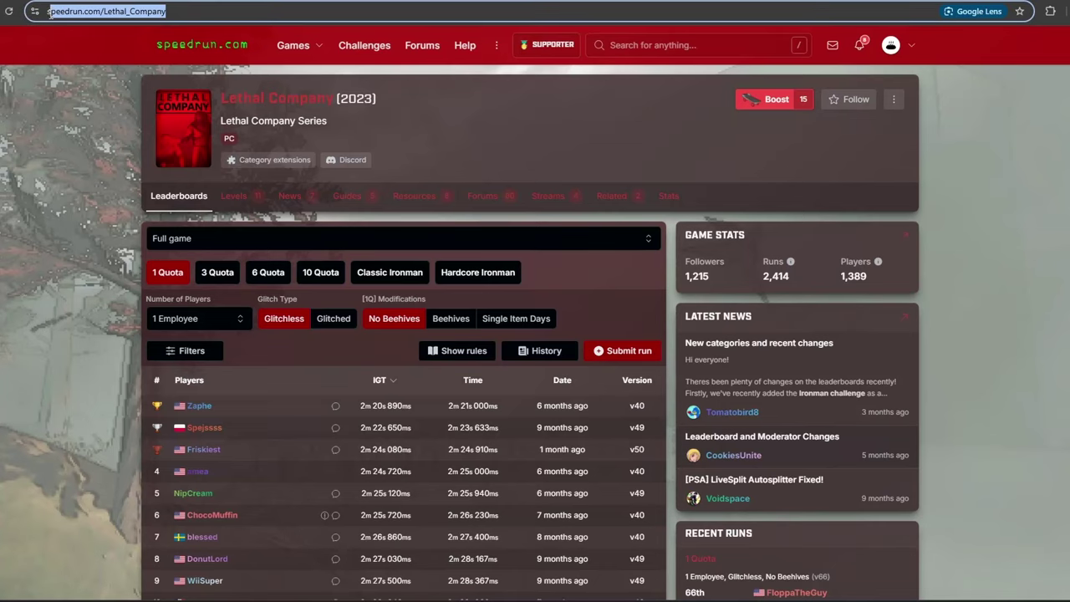
click(56, 107)
click(348, 199)
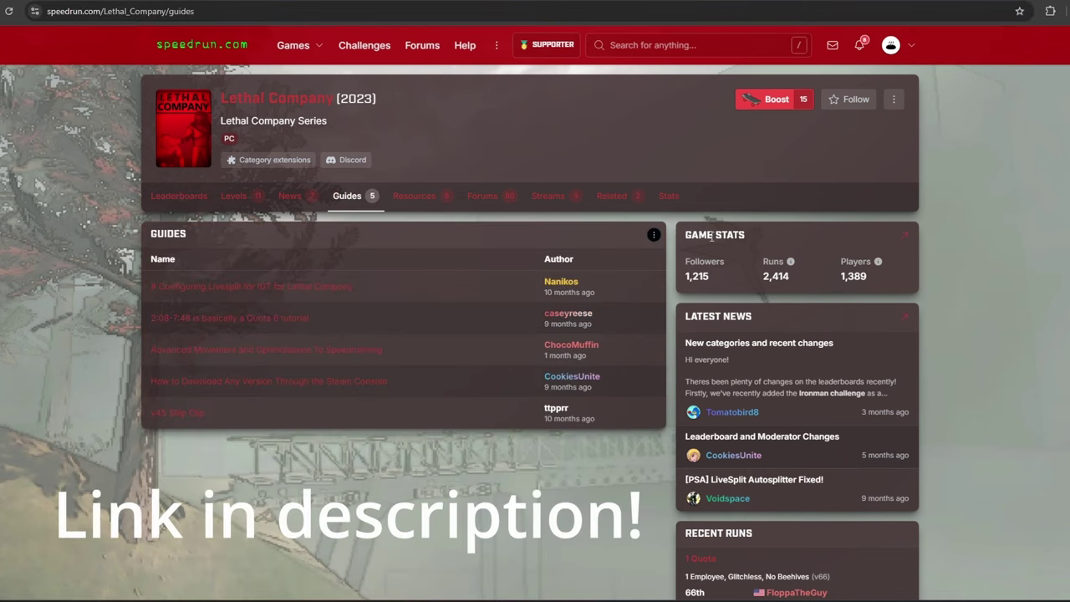
click(298, 384)
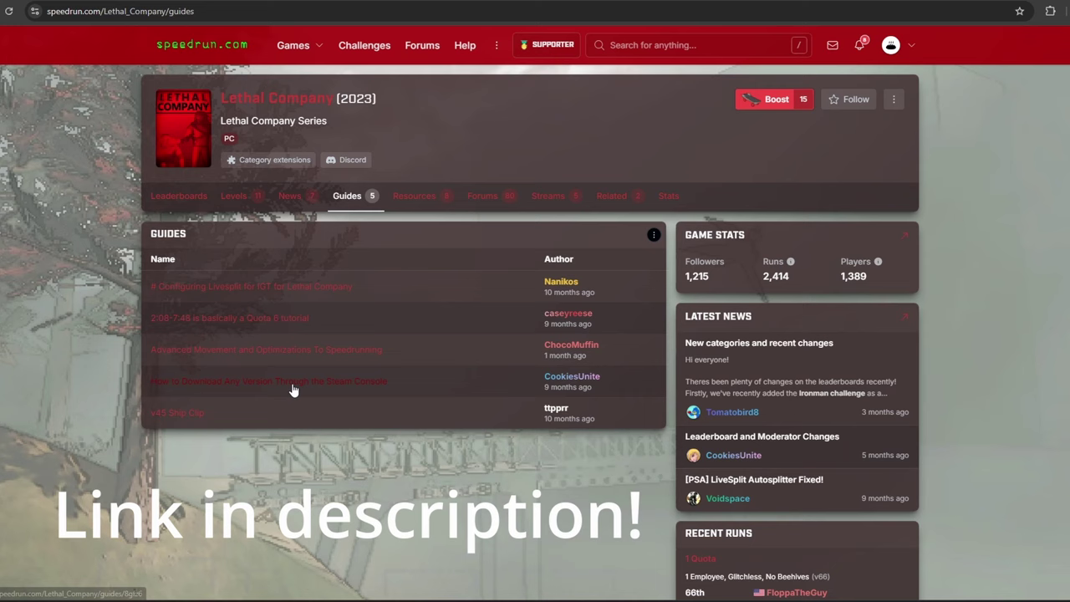
scroll(306, 353, down, 2)
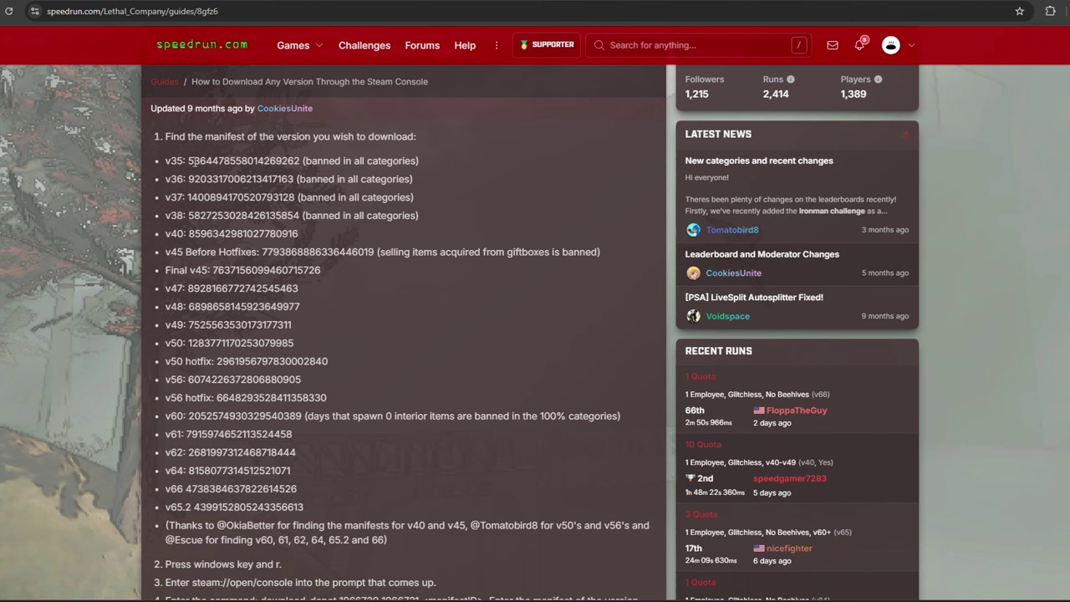
drag(189, 161, 303, 161)
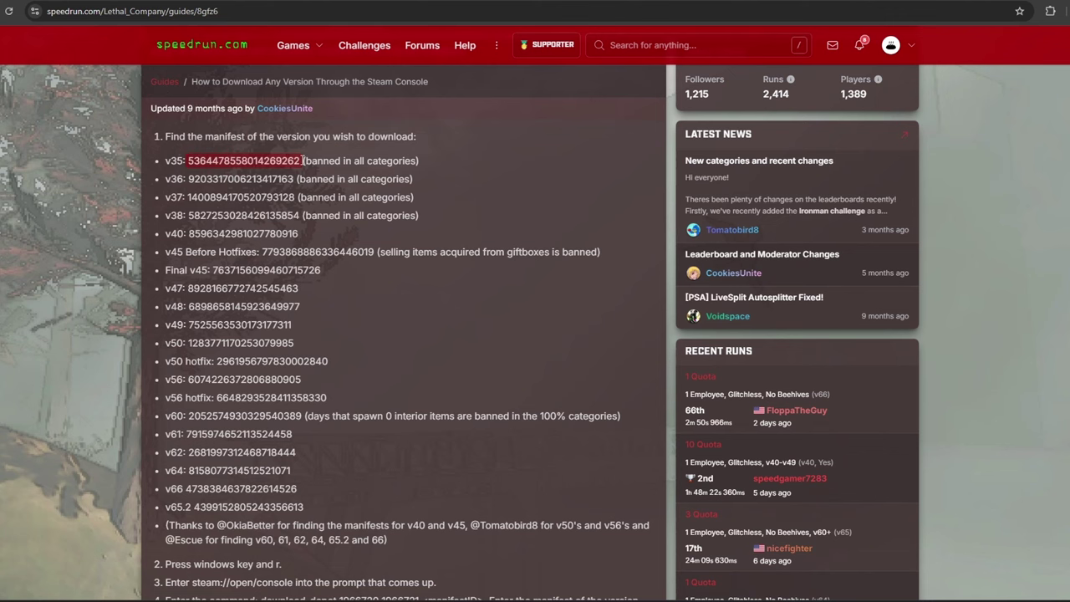
scroll(259, 165, down, 2)
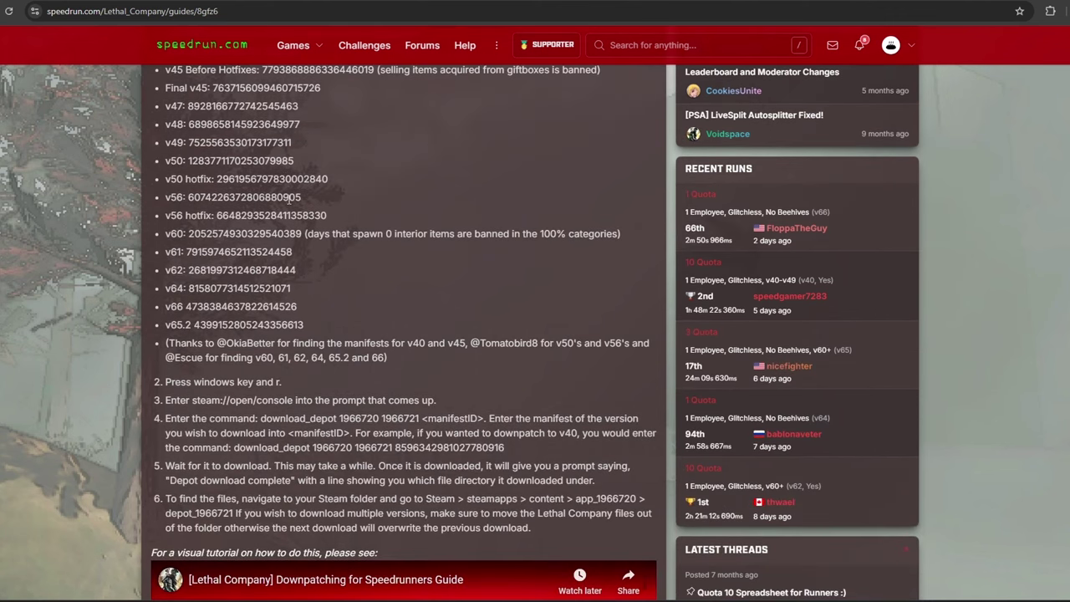
scroll(440, 375, down, 1)
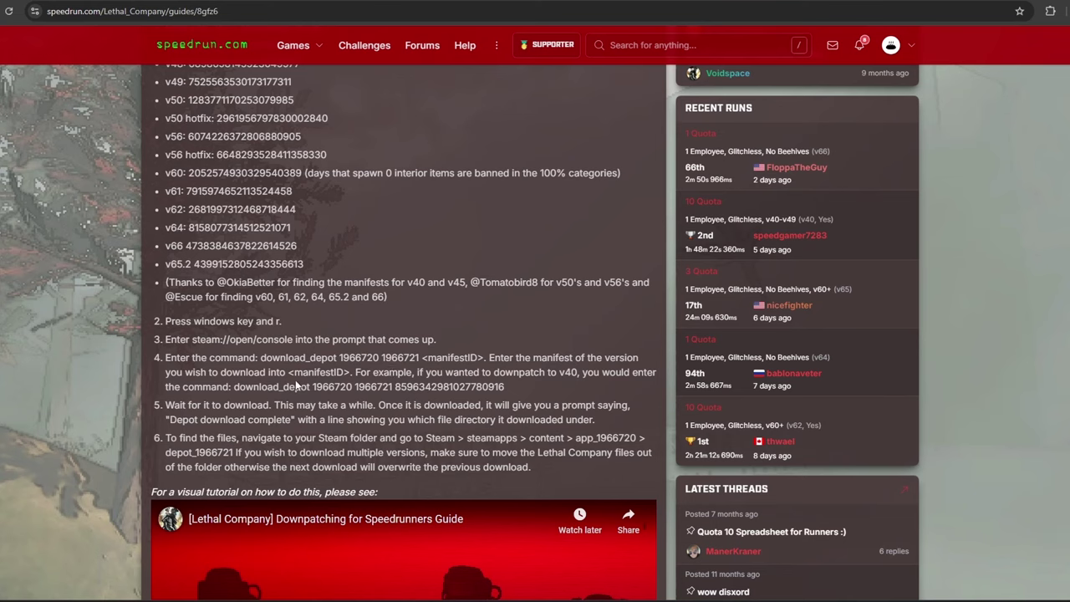
Open the Steam console by running steam://open/console from the Windows Run dialog
key(super+r)
key(BackSpace)
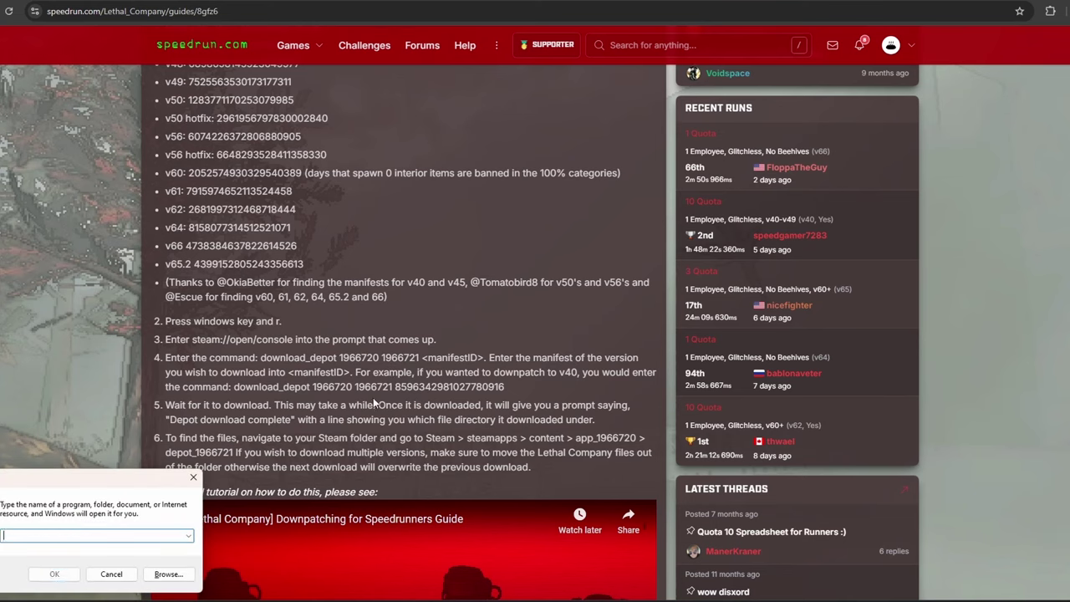
drag(192, 339, 293, 339)
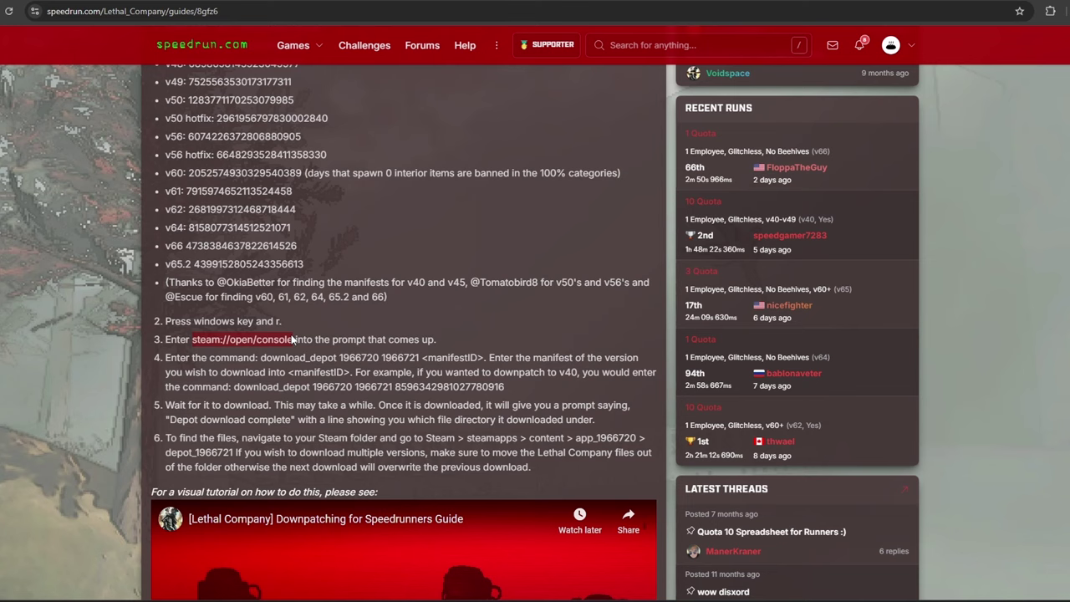
key(alt+Tab)
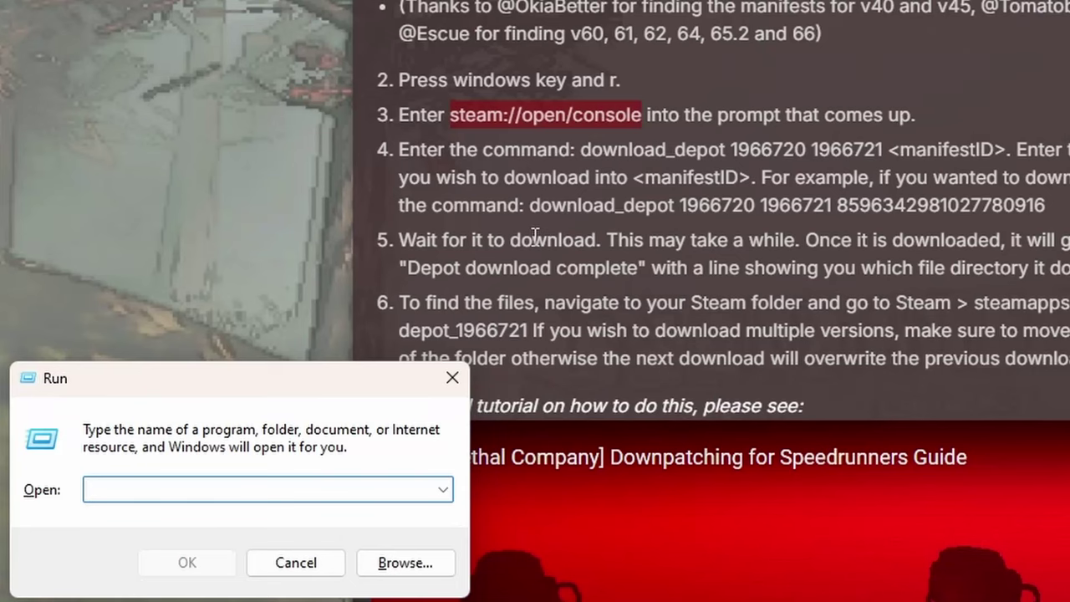
text(steam://open/console)
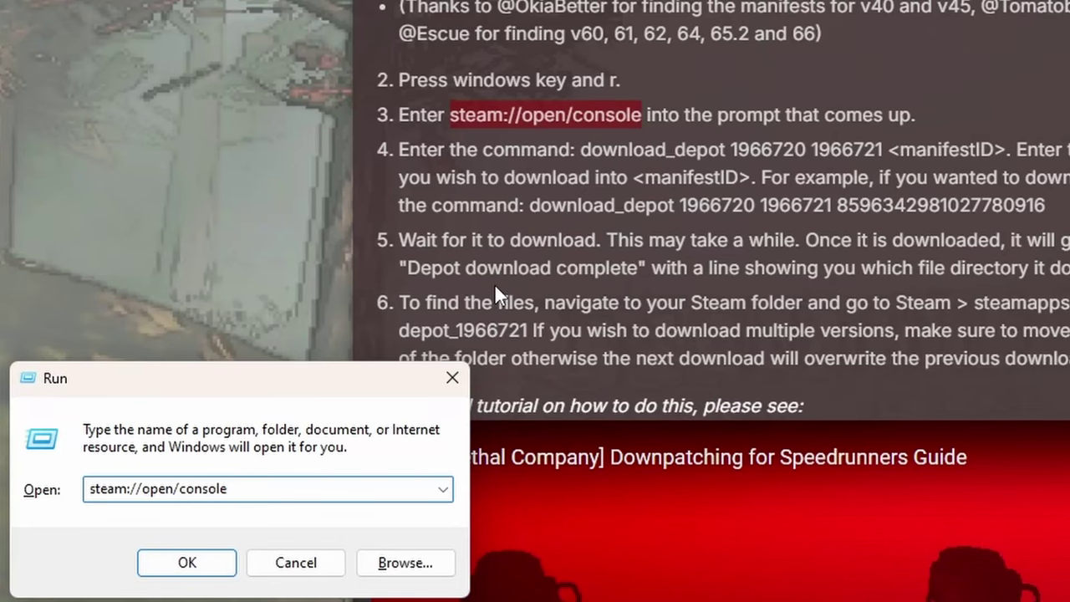
key(Return)
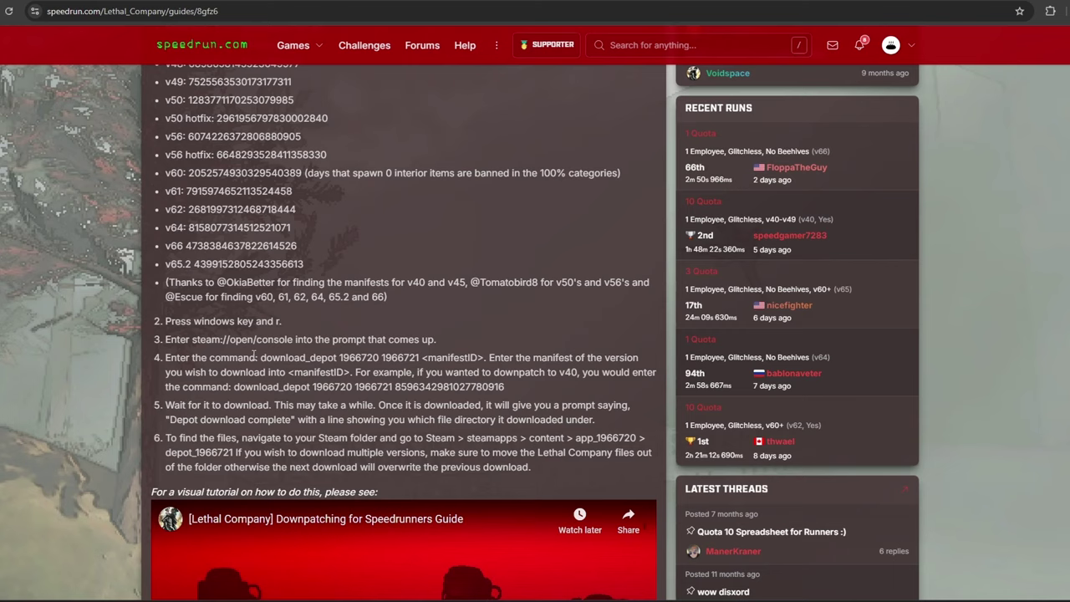
drag(262, 358, 422, 358)
key(ctrl+c)
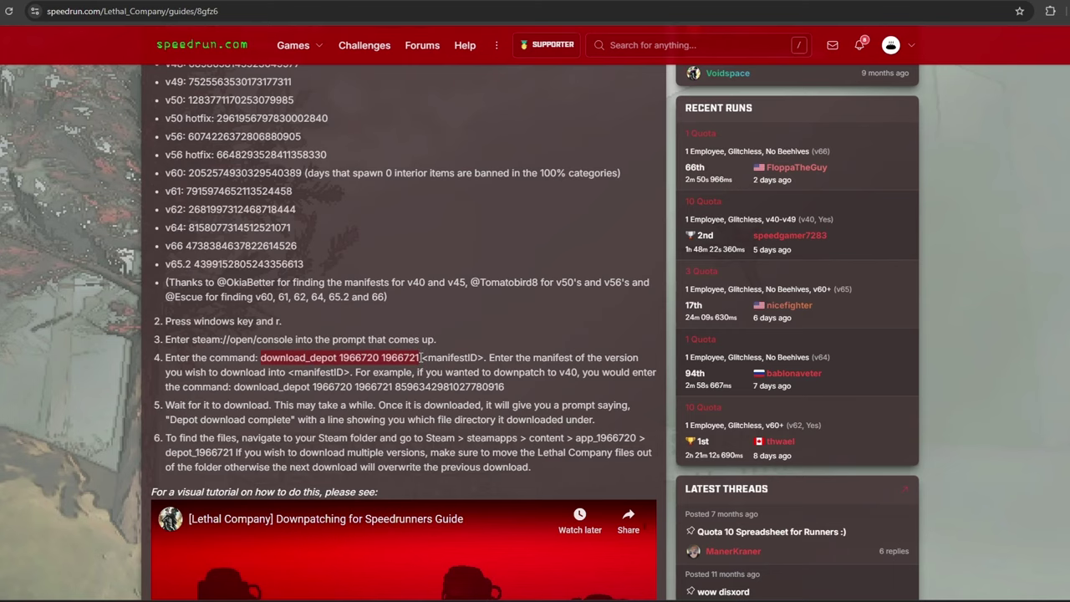
key(alt+Tab)
key(ctrl+v)
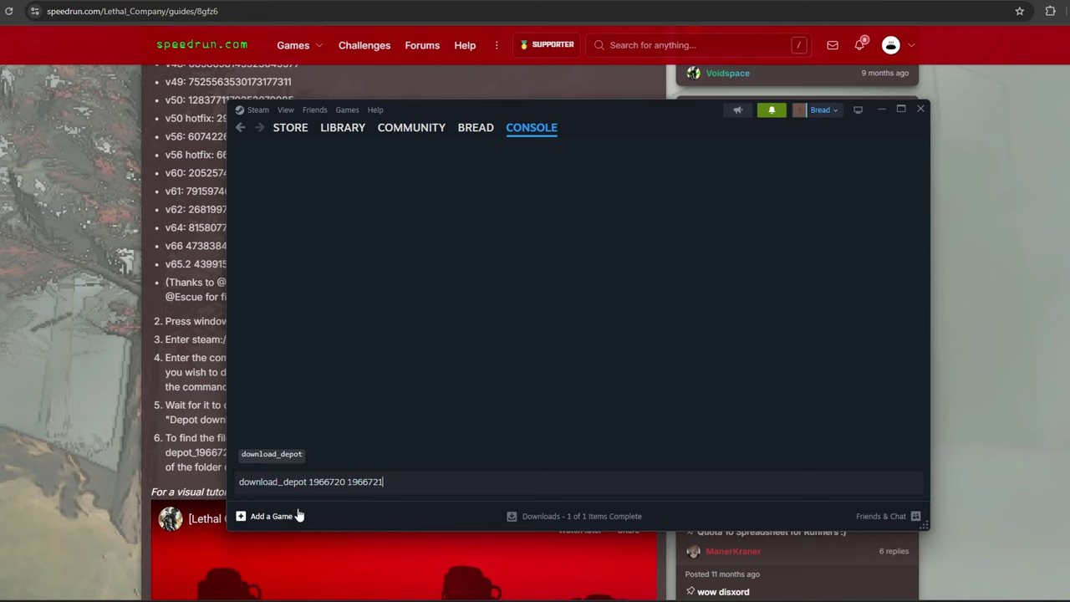
drag(383, 483, 211, 493)
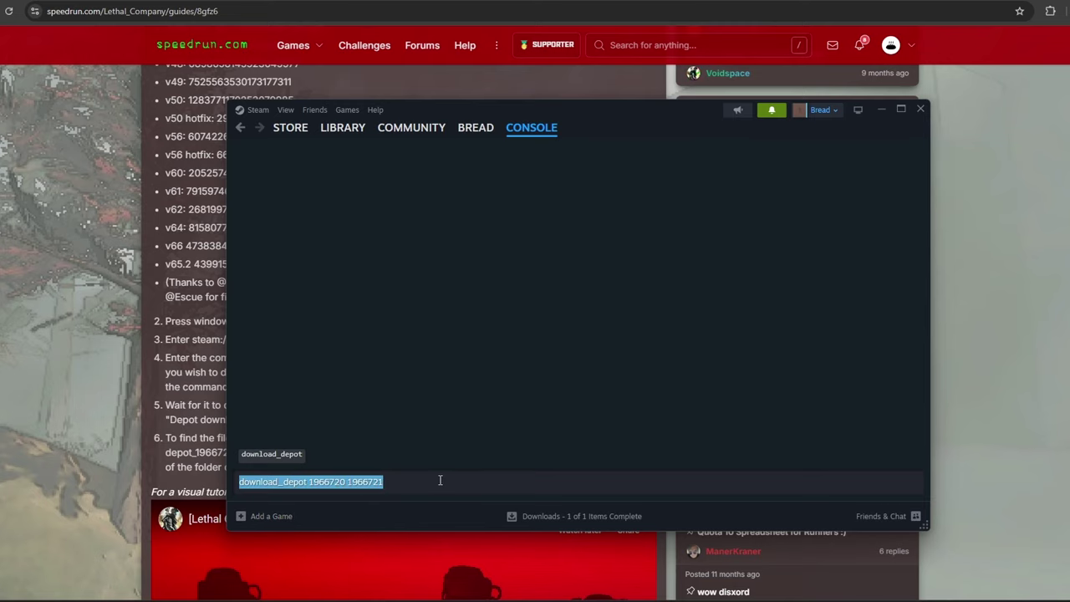
click(440, 480)
click(191, 104)
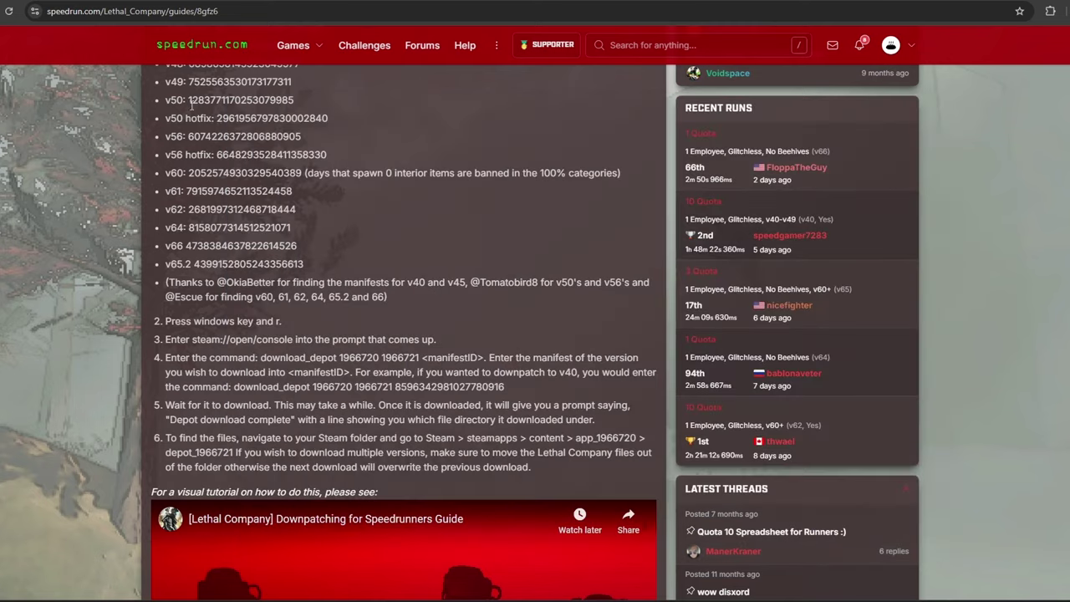
scroll(192, 103, up, 4)
double_click(218, 161)
key(ctrl+c)
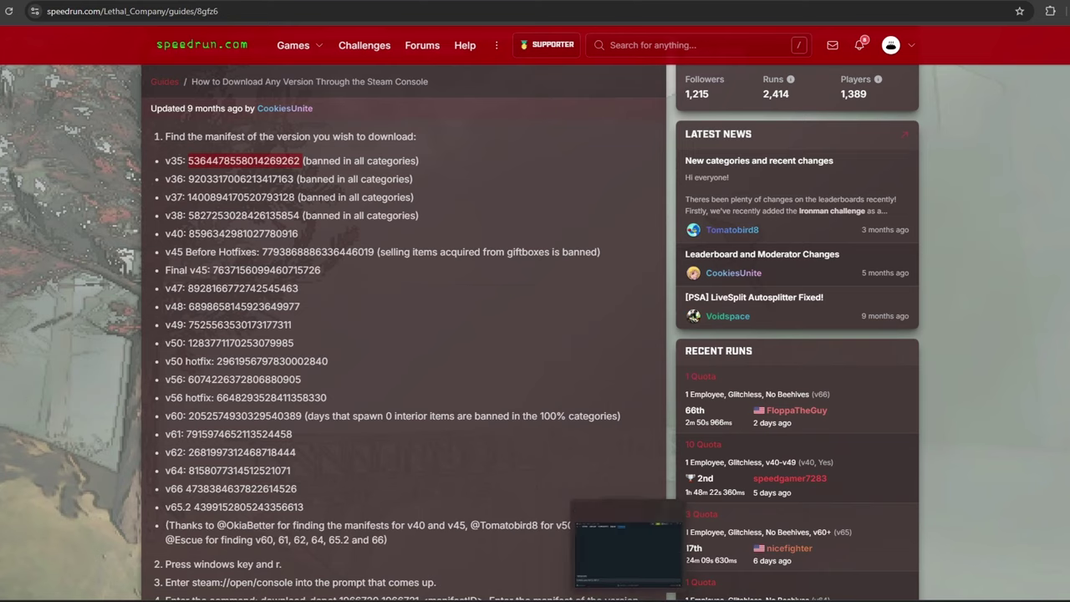
click(627, 600)
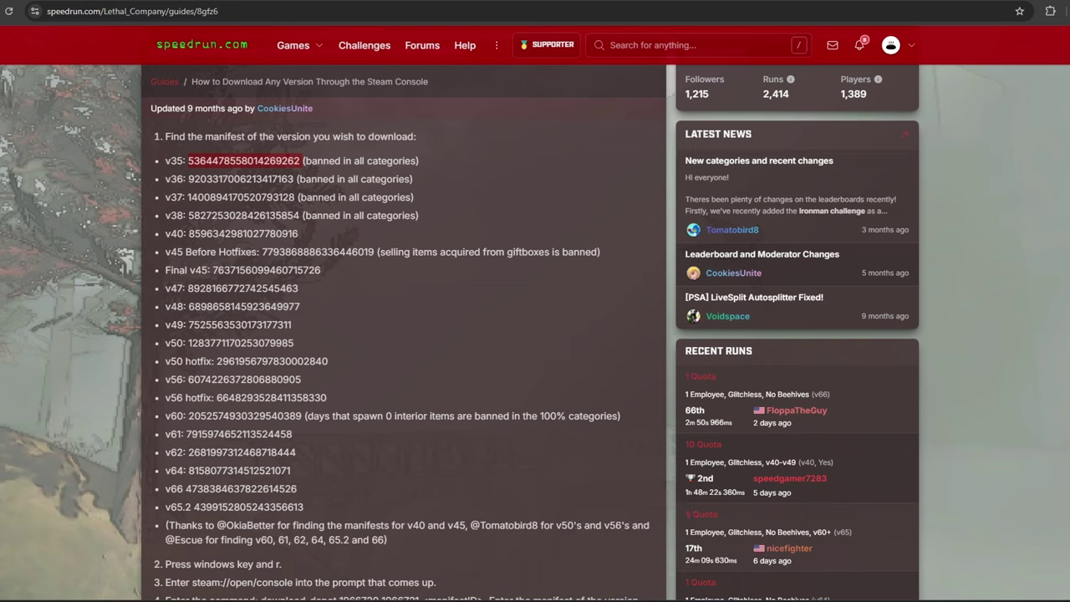
key(ctrl+v)
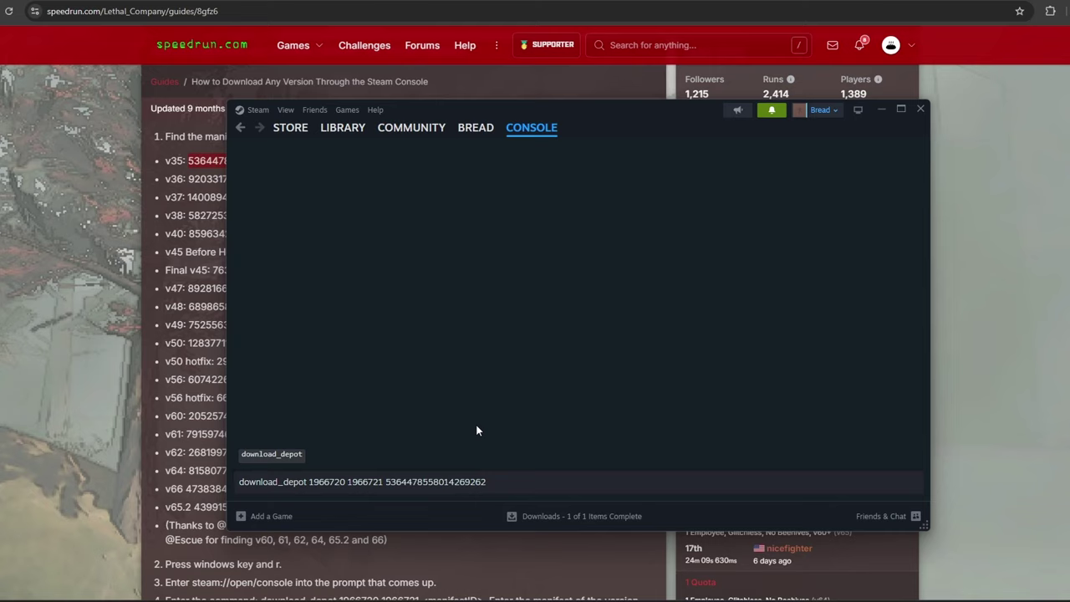
key(Return)
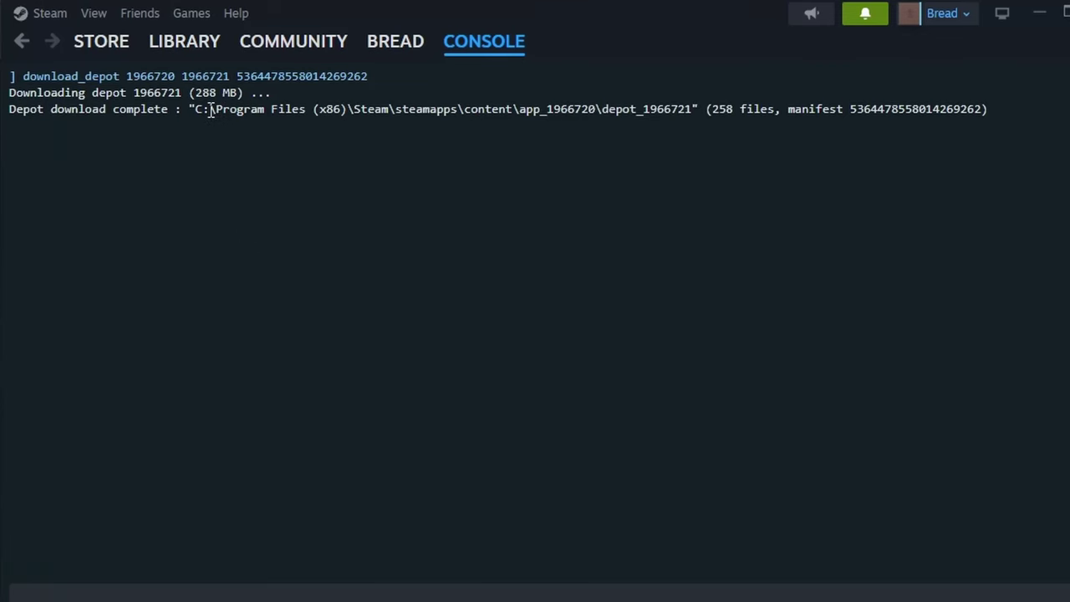
Open the downloaded depot_1966721 folder in File Explorer using the path from the Steam console, and copy all its files
drag(211, 111, 694, 102)
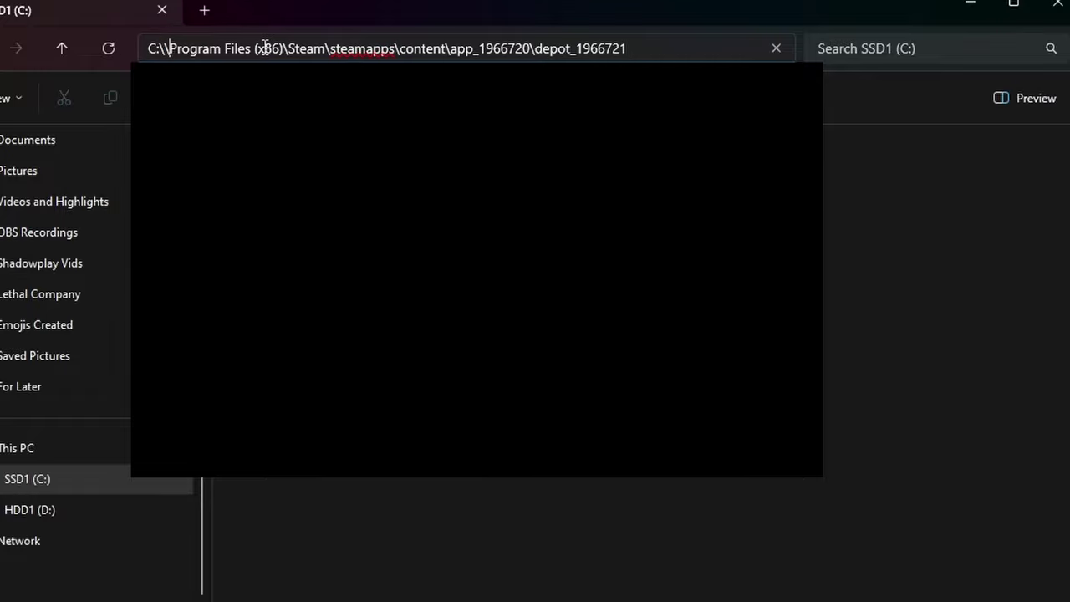
key(BackSpace)
key(Return)
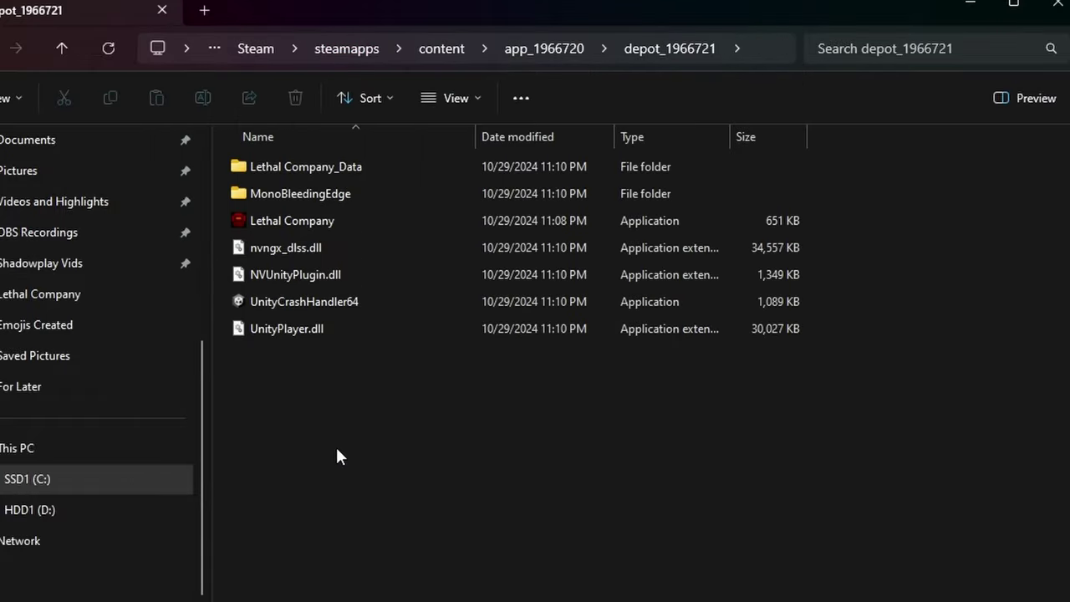
drag(355, 488, 300, 167)
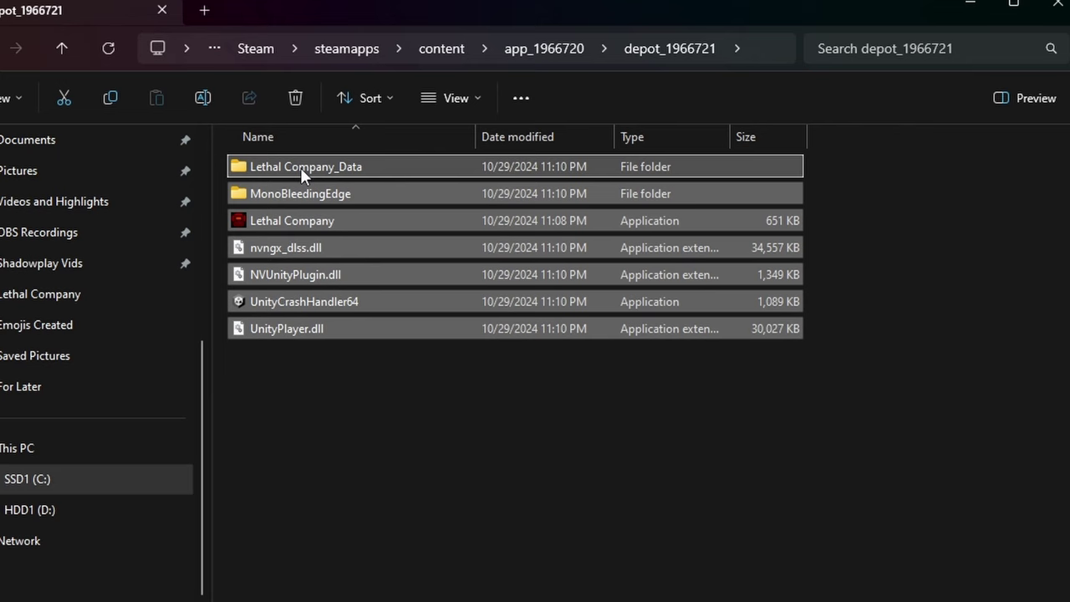
key(ctrl+c)
Create a folder named v35 inside LC Versions on the HDD1 (D:) drive
click(81, 504)
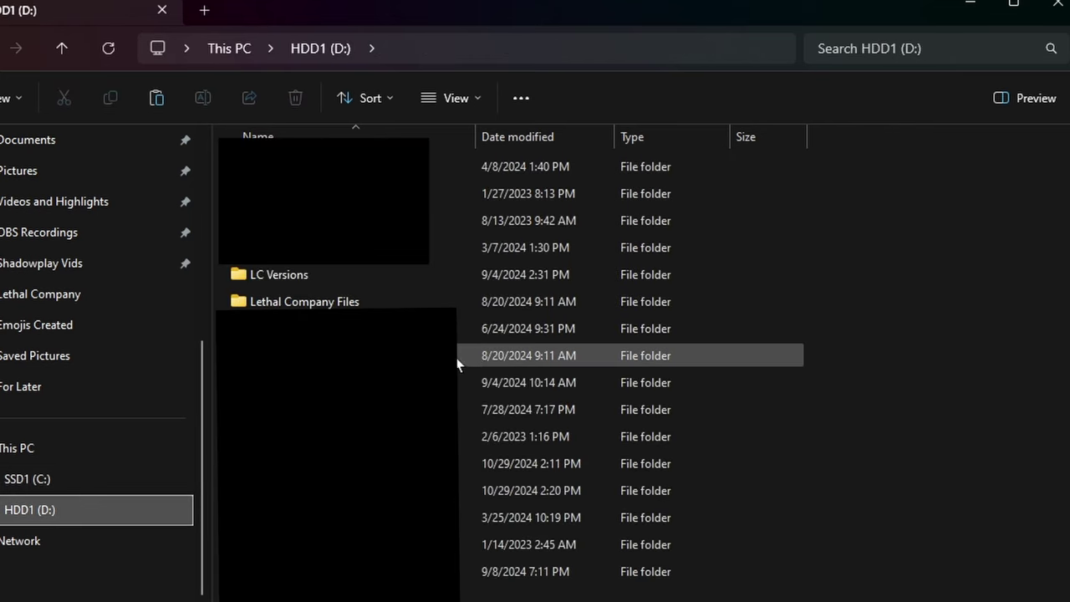
double_click(256, 272)
right_click(384, 380)
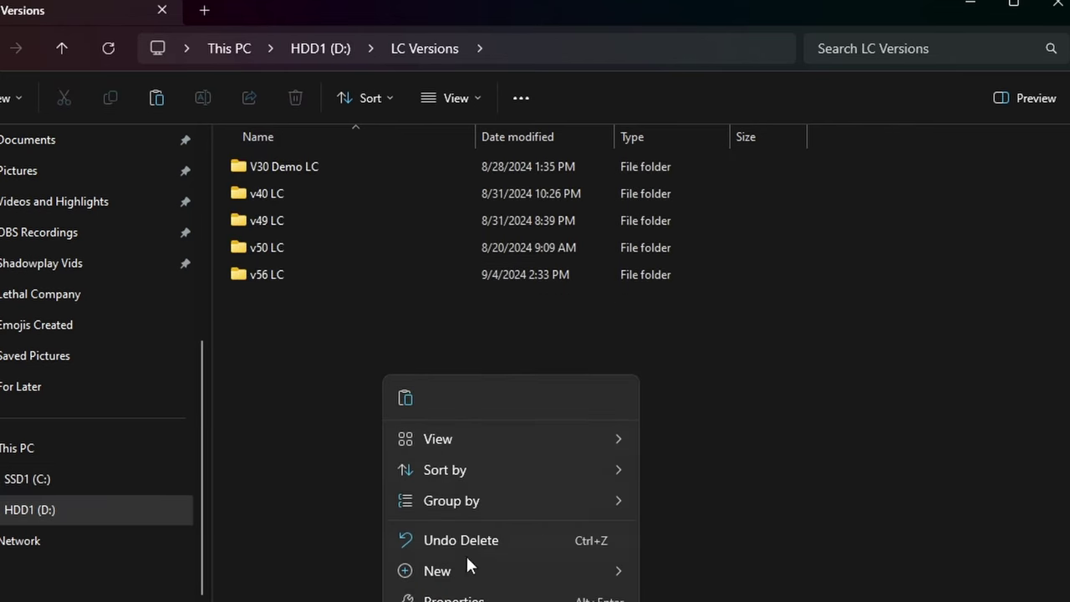
click(433, 571)
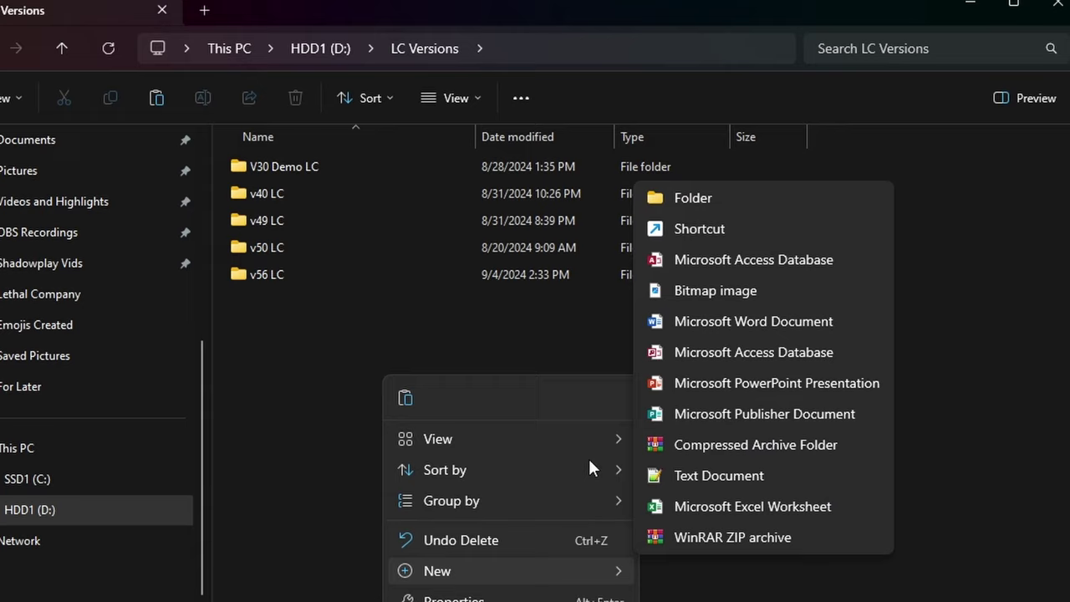
click(726, 205)
text(v)
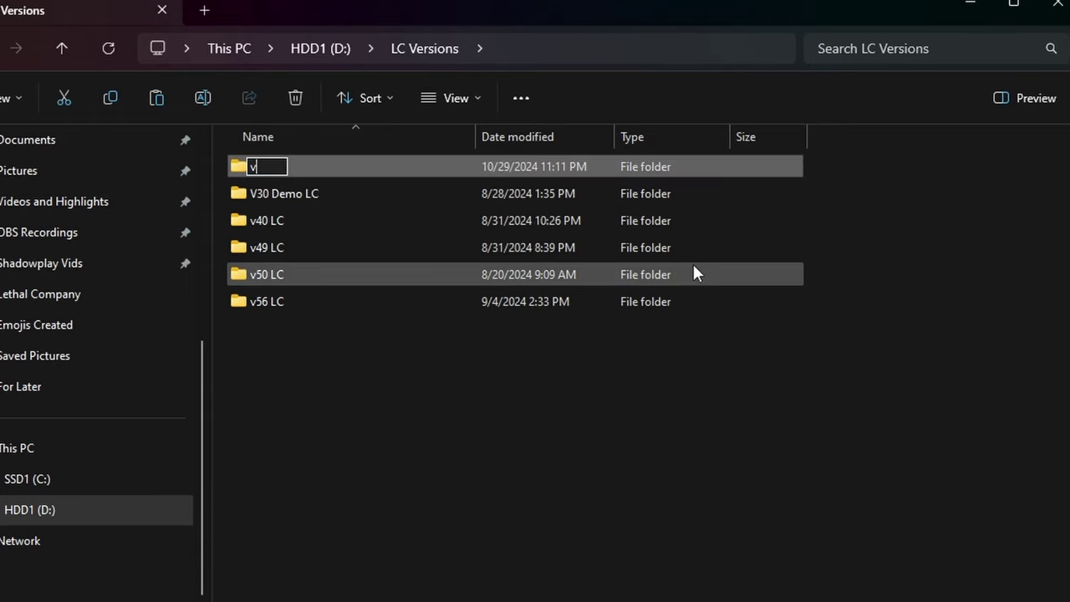
text(35)
key(Return)
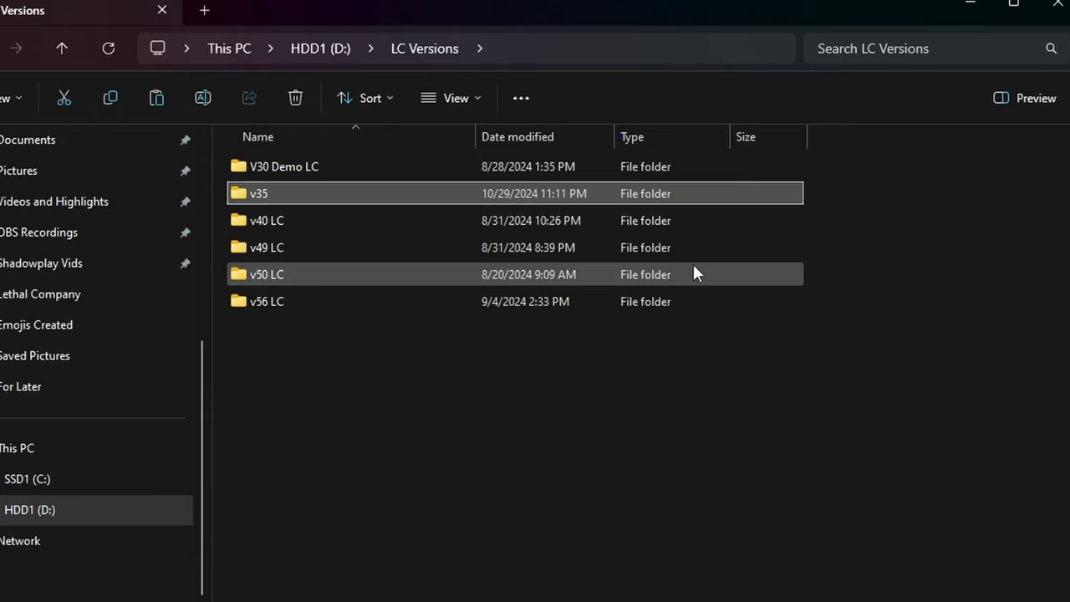
Paste the copied game files into the v35 folder and launch the Lethal Company application from there
double_click(326, 193)
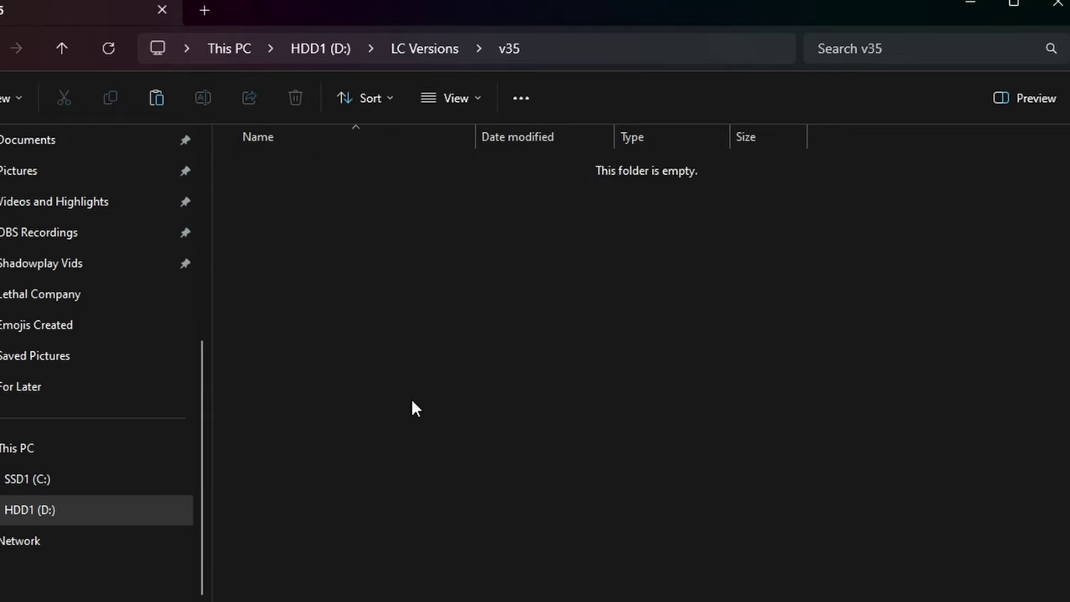
key(ctrl+v)
click(446, 466)
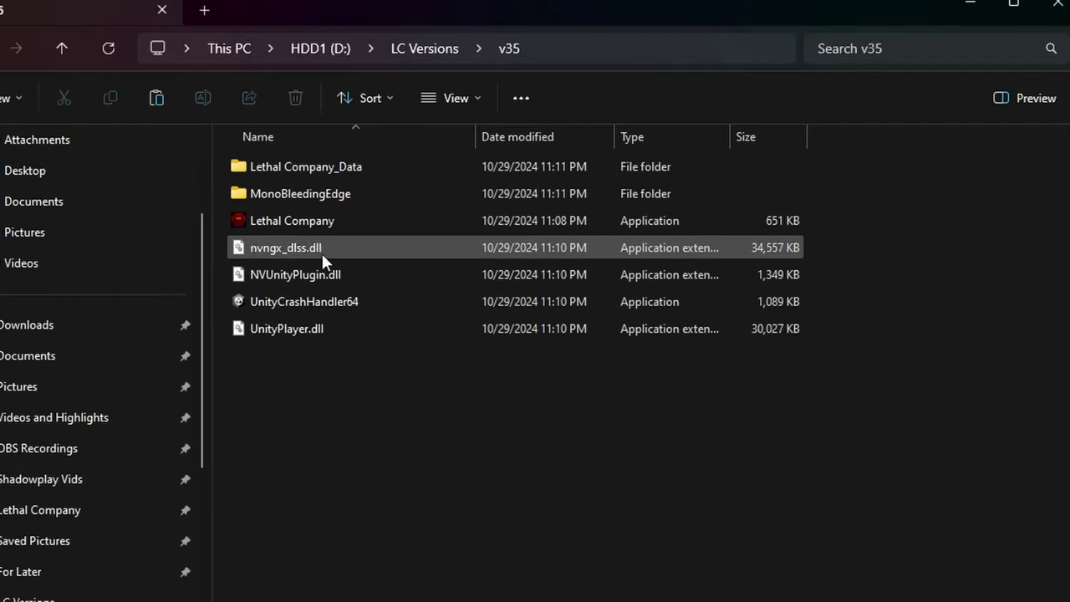
double_click(315, 219)
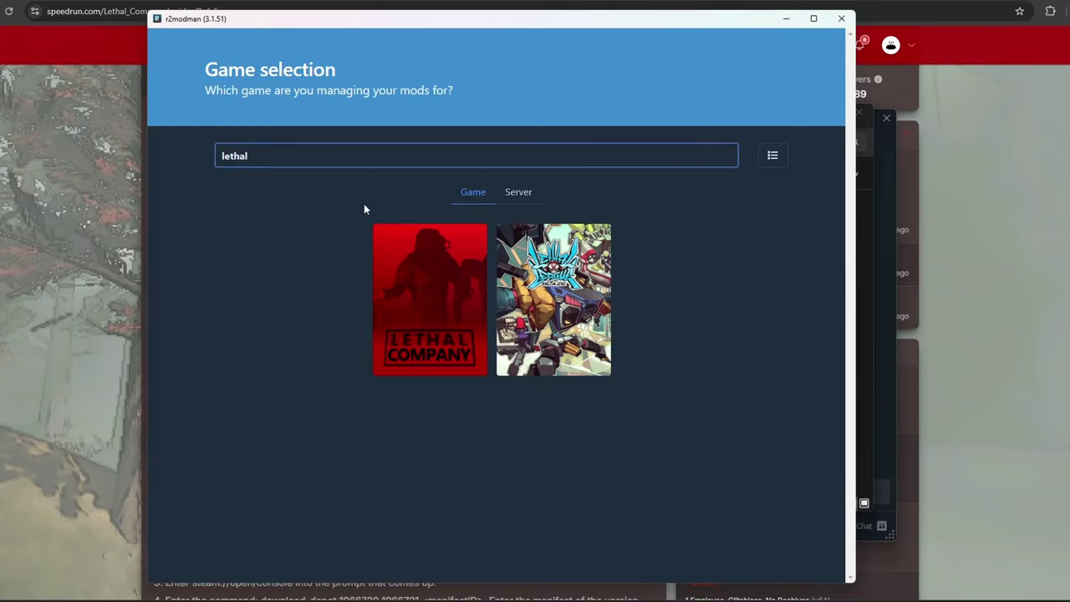
Switch to r2modman, load the High Quota Allowed Mods profile for Lethal Company, and open the profile's folder through the settings
mouse_move(431, 286)
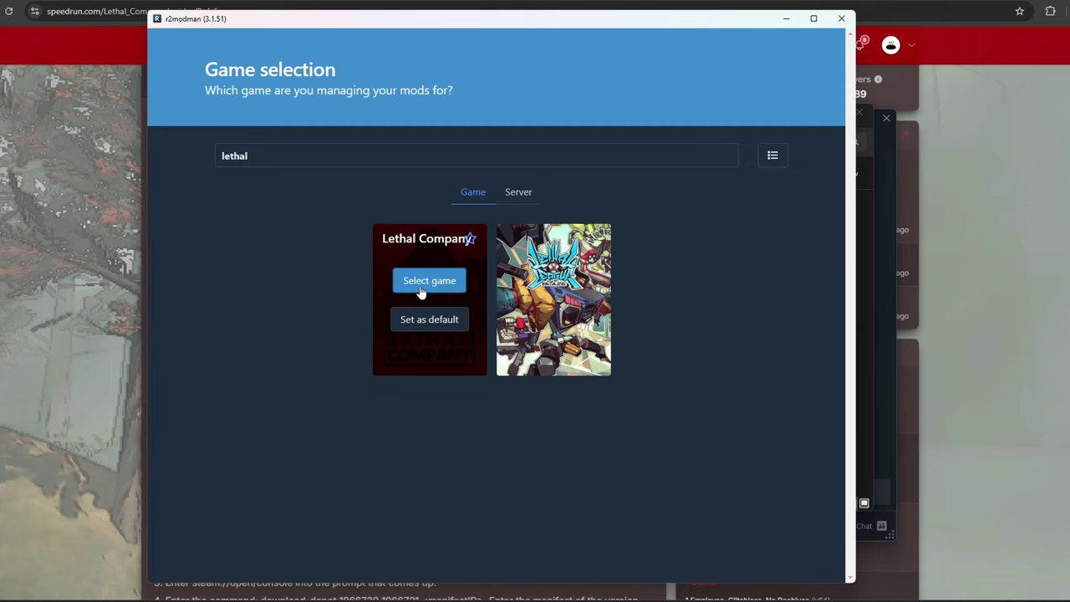
click(422, 284)
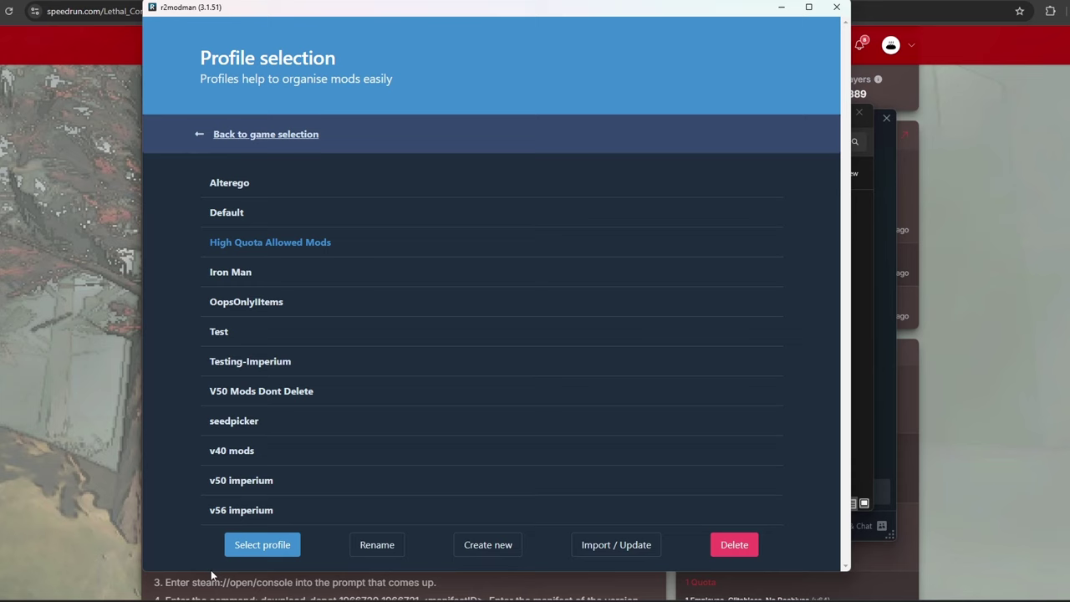
click(260, 547)
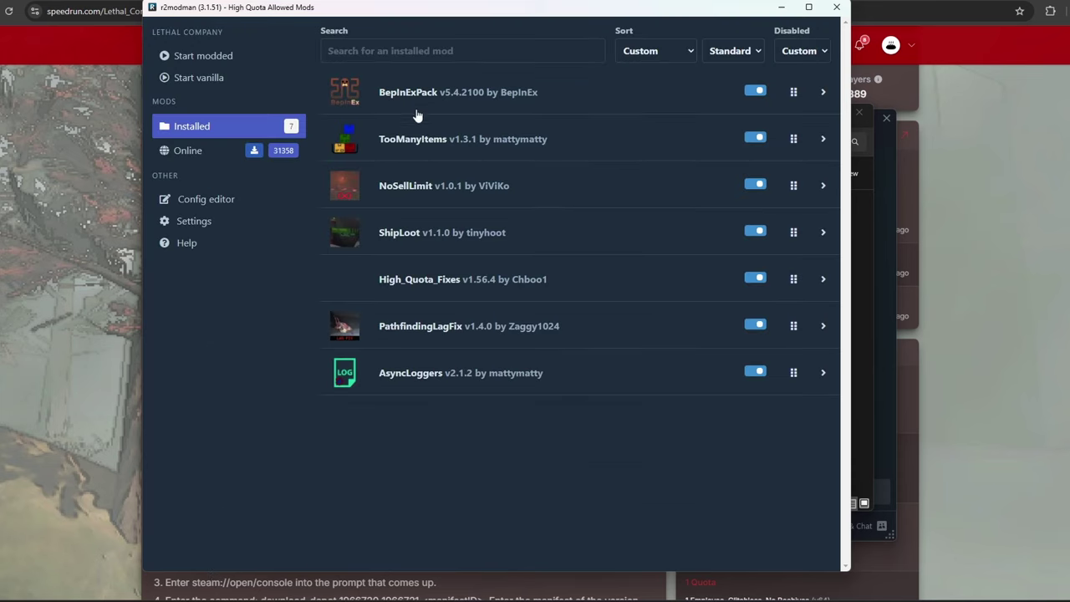
click(231, 229)
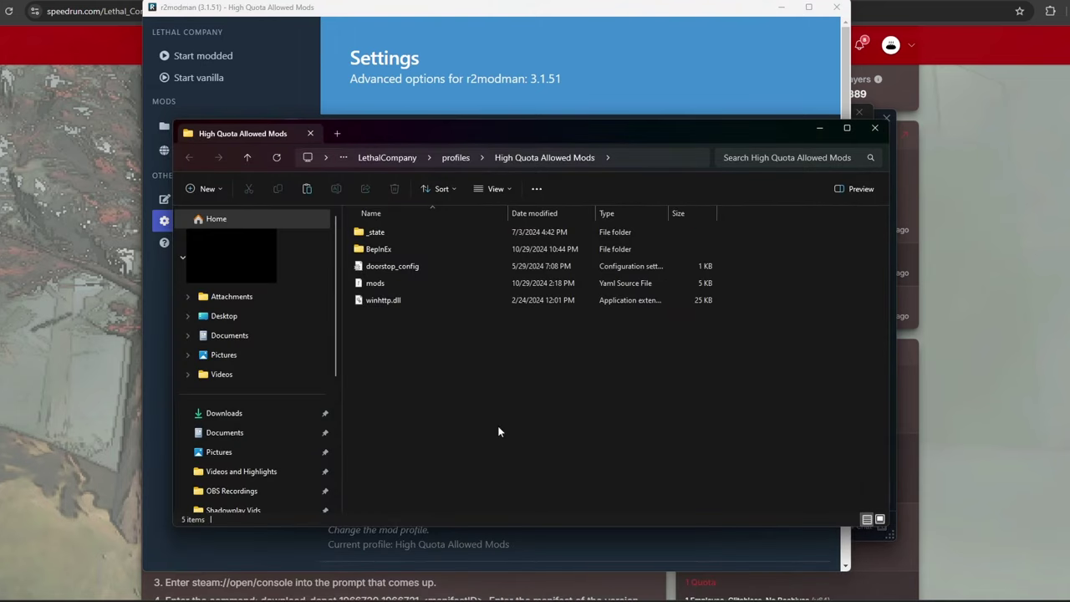
Copy all files of the High Quota Allowed Mods profile into the v35 game folder
drag(440, 388, 398, 230)
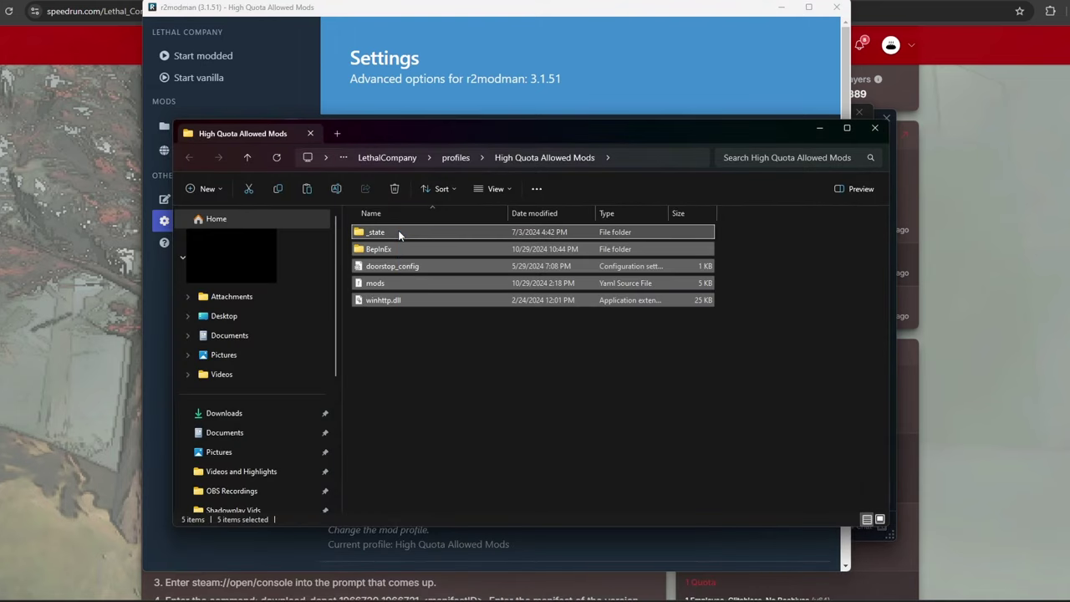
key(alt+Tab)
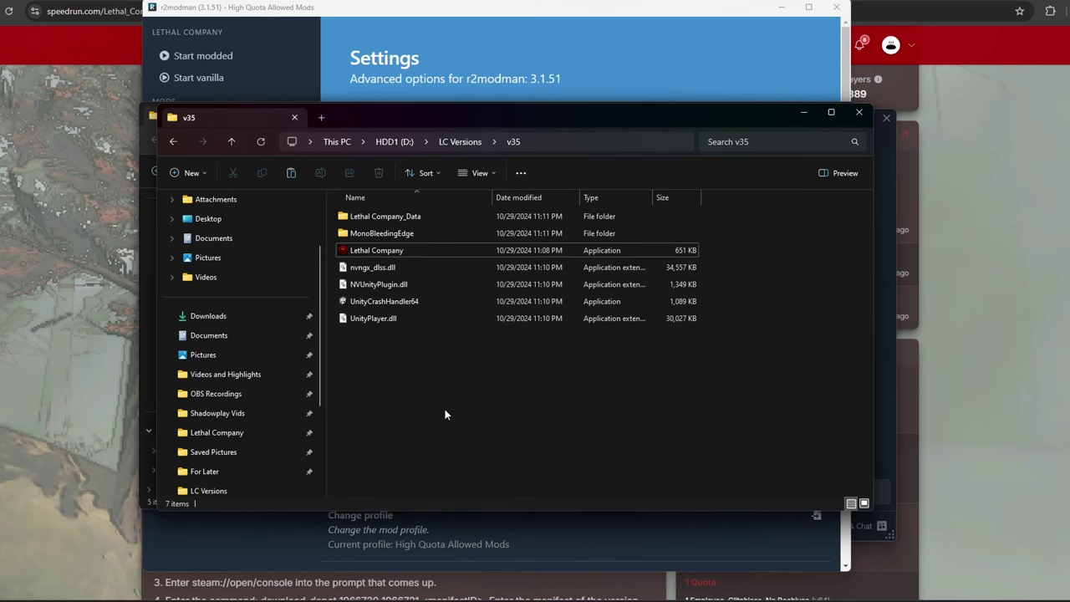
key(ctrl+v)
click(443, 459)
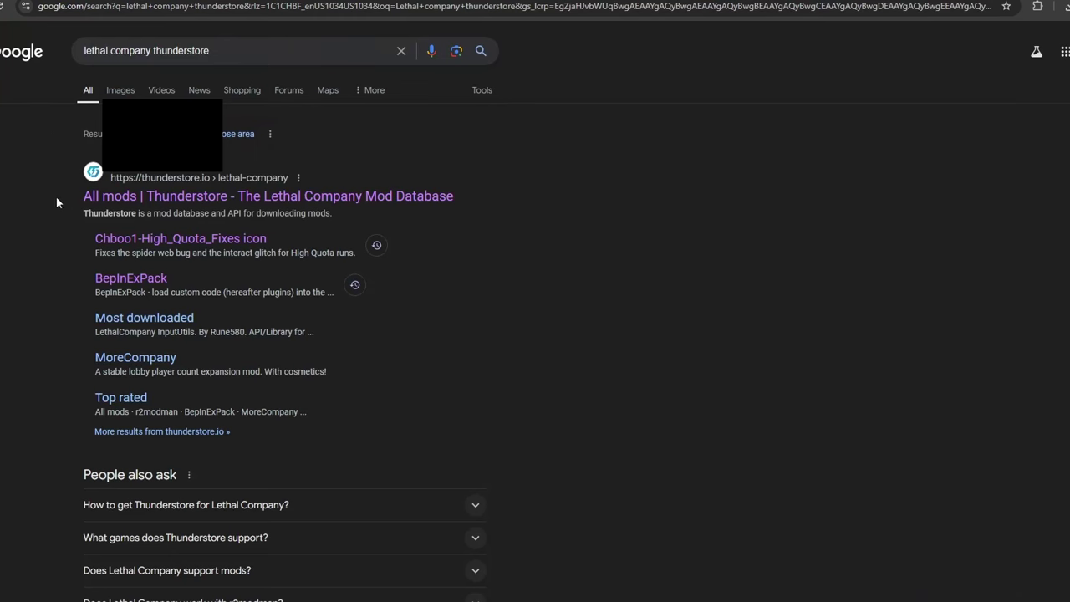
Switch to the browser, open Thunderstore's Lethal Company mod database from the Google results, and manually download BepInExPack
drag(56, 196, 477, 186)
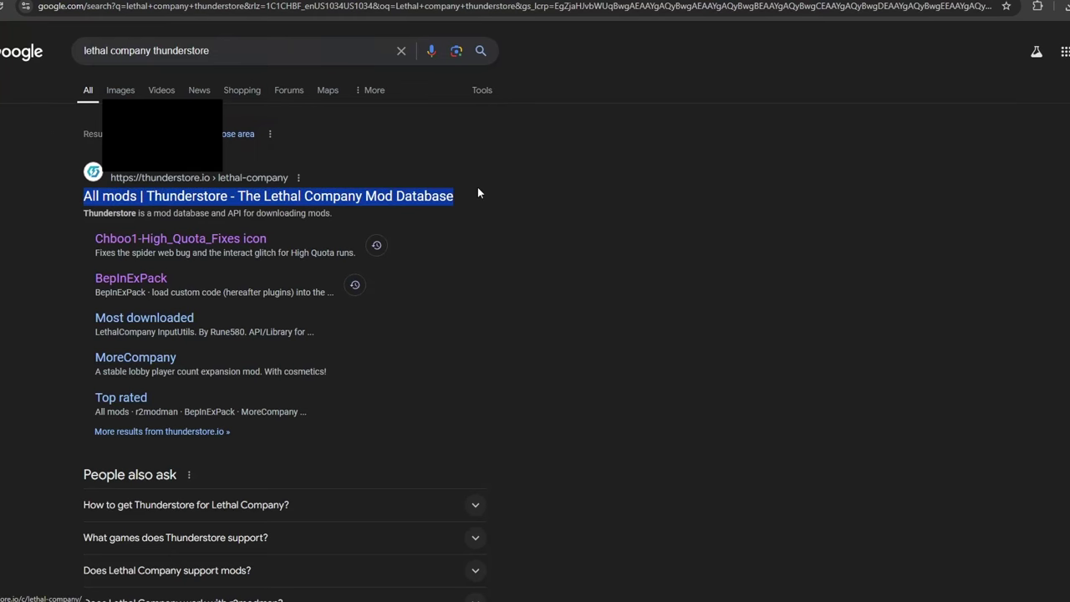
click(385, 196)
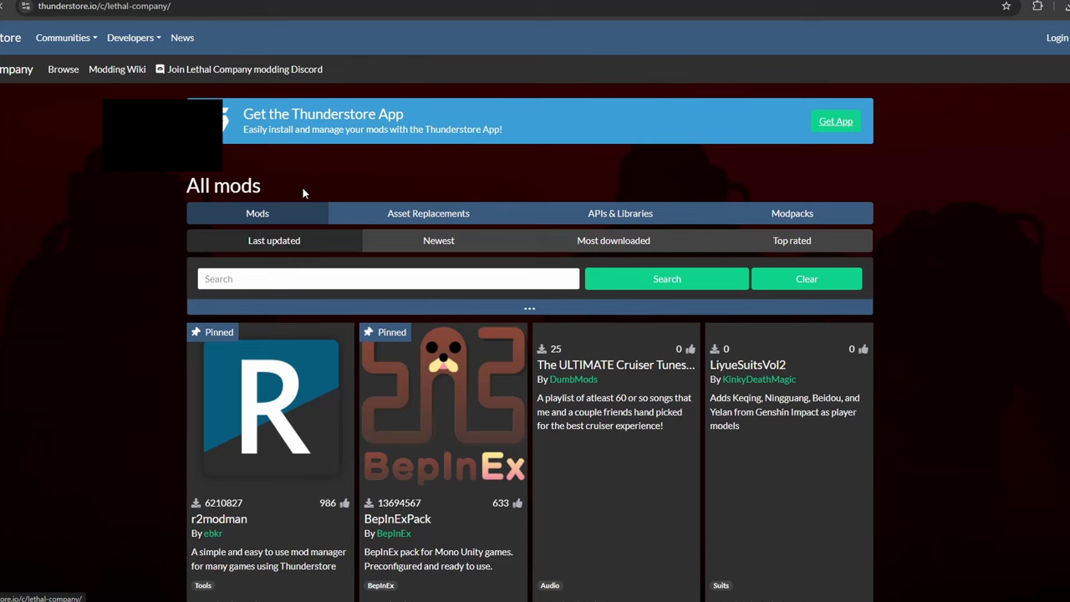
scroll(462, 471, down, 2)
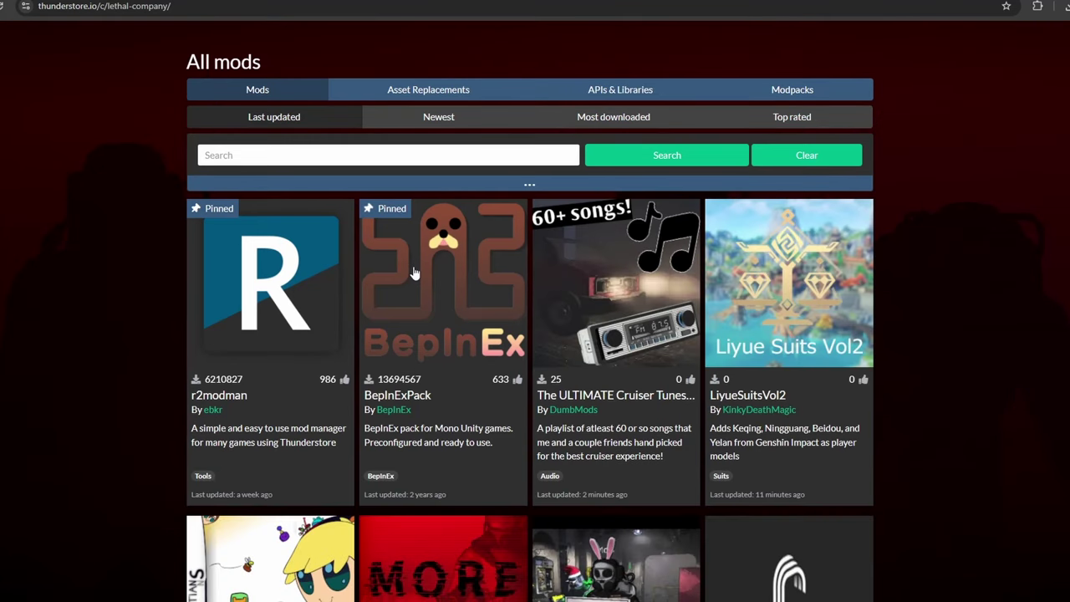
click(427, 358)
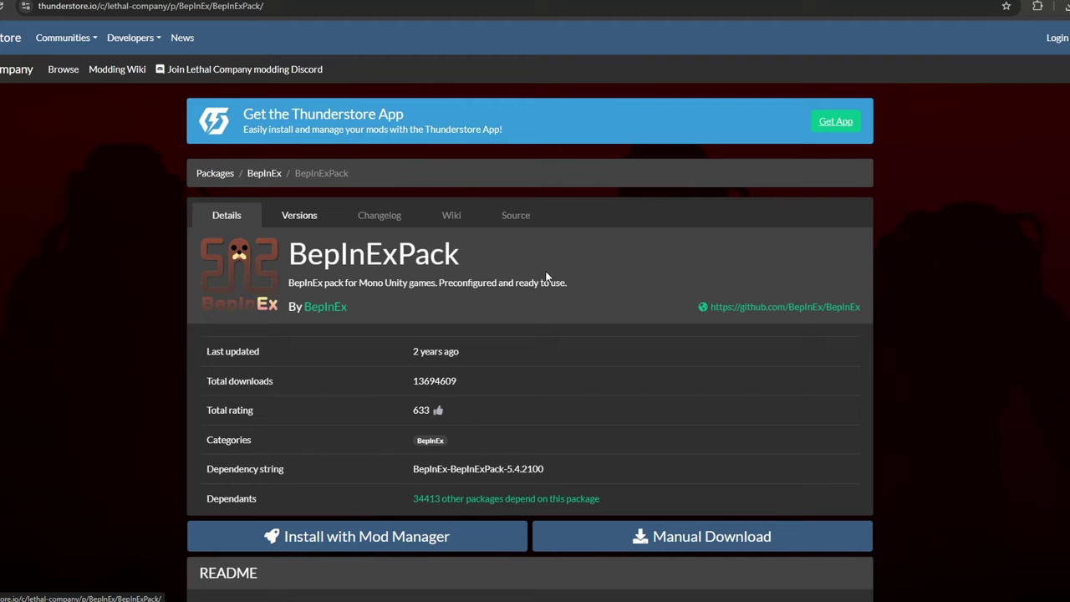
scroll(548, 275, down, 2)
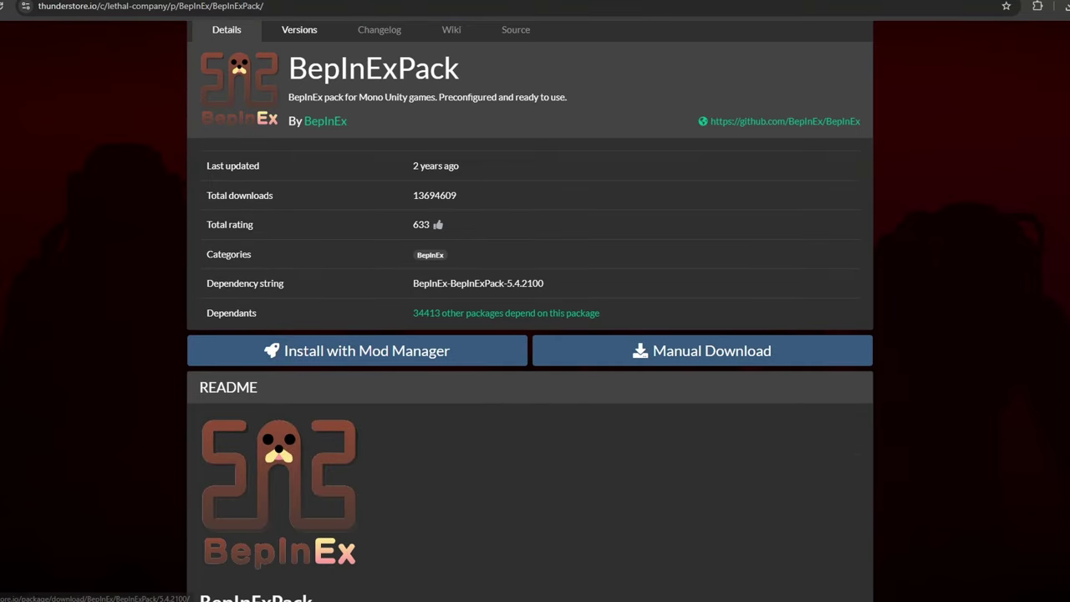
click(710, 351)
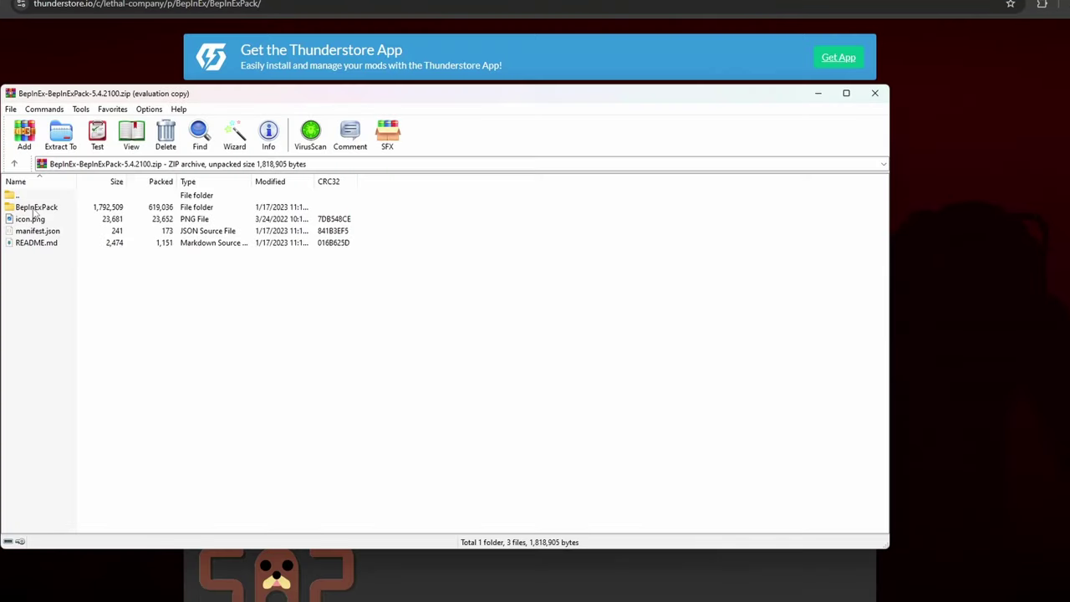
Open the BepInExPack folder inside the downloaded archive and select the BepInEx folder, doorstop_config and winhttp.dll
double_click(36, 207)
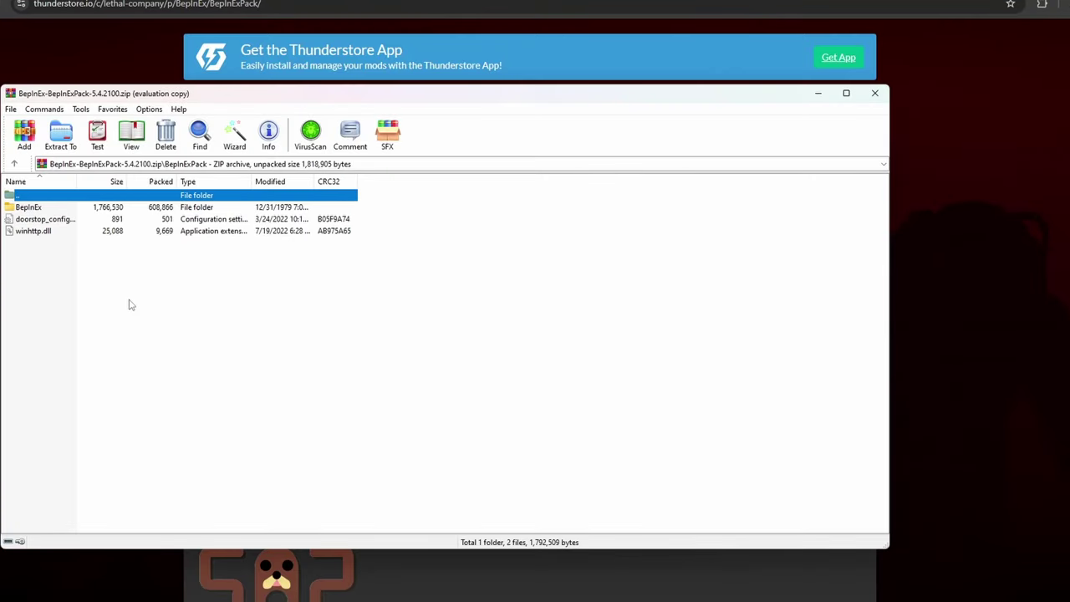
drag(129, 305, 121, 209)
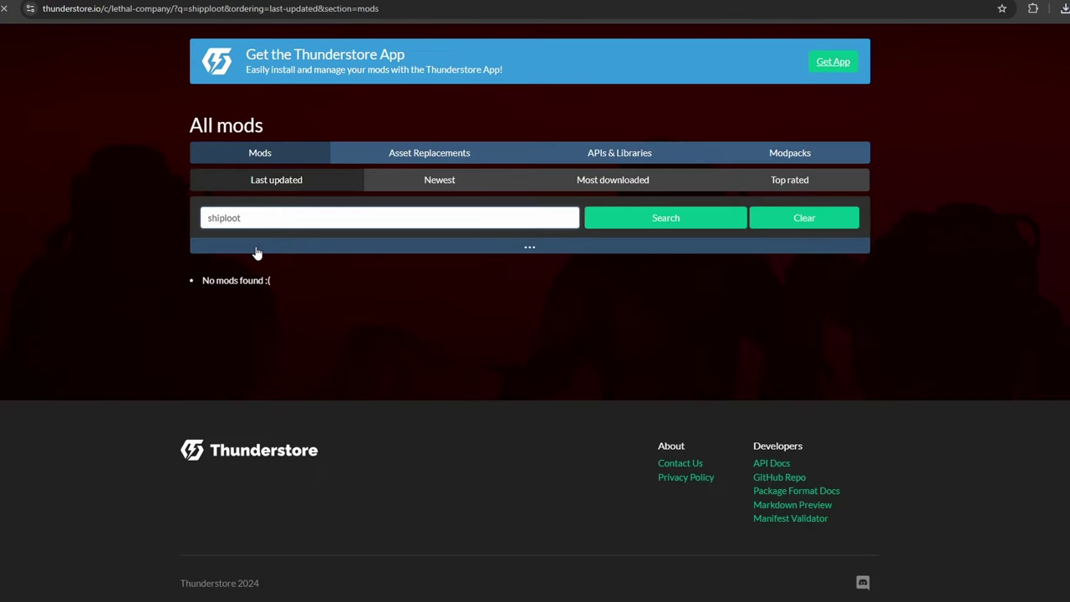
Search Thunderstore for shiploot, manually download the ShipLoot mod, and open the downloaded zip archive
key(Return)
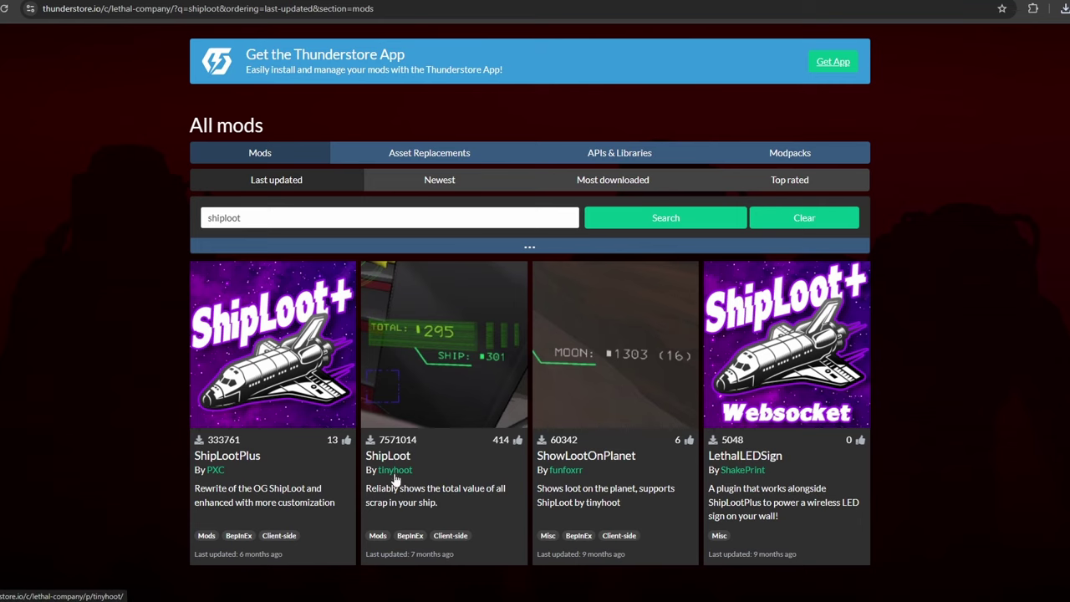
click(414, 382)
scroll(718, 441, down, 2)
click(687, 410)
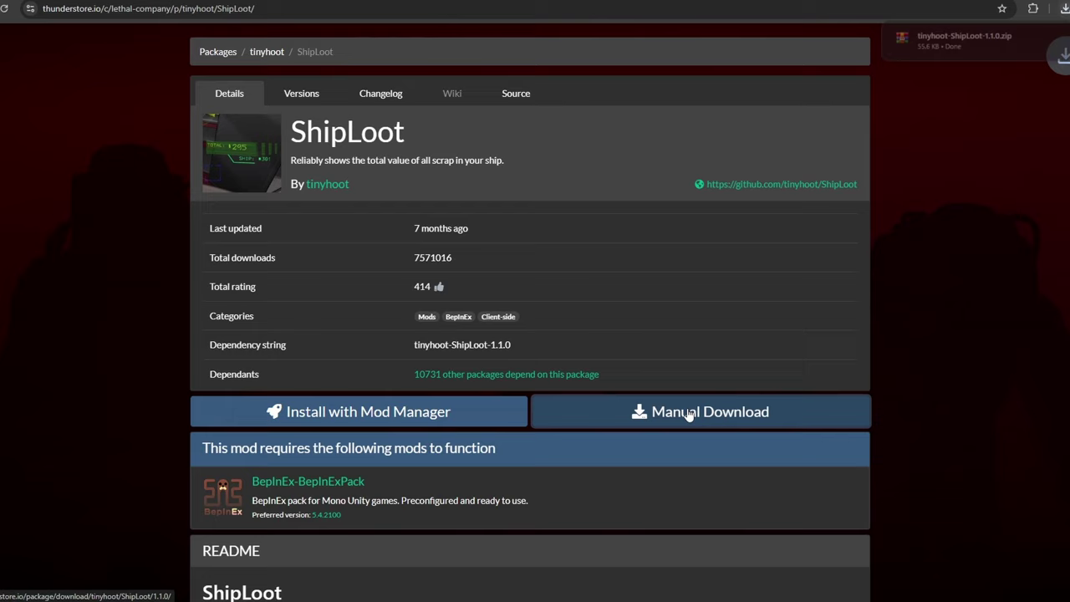
click(934, 50)
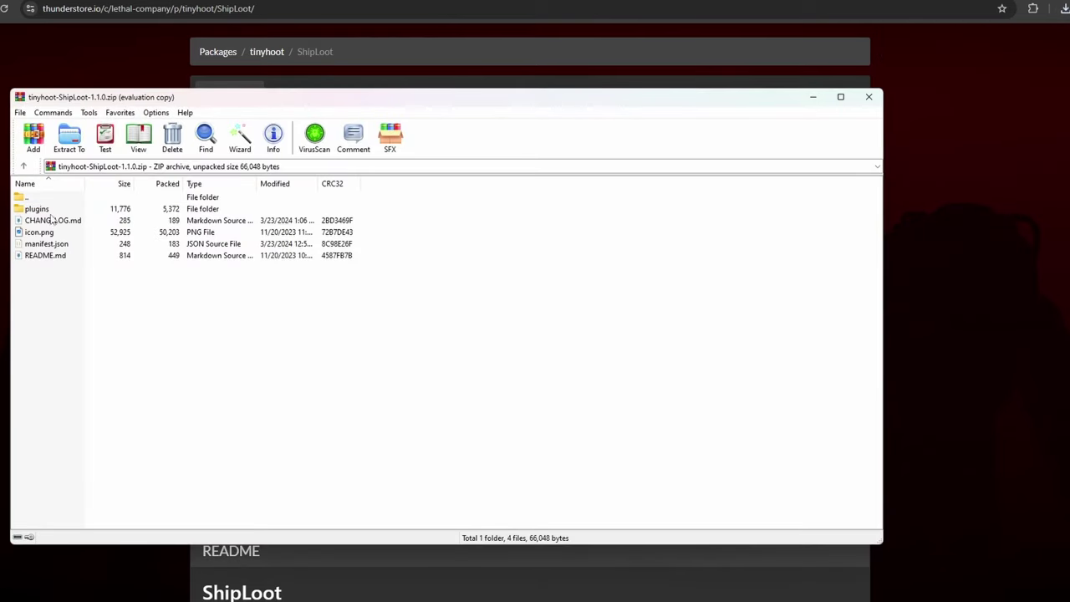
Copy the plugins folder from the ShipLoot archive into v35's BepInEx folder and open the pasted folder
click(51, 212)
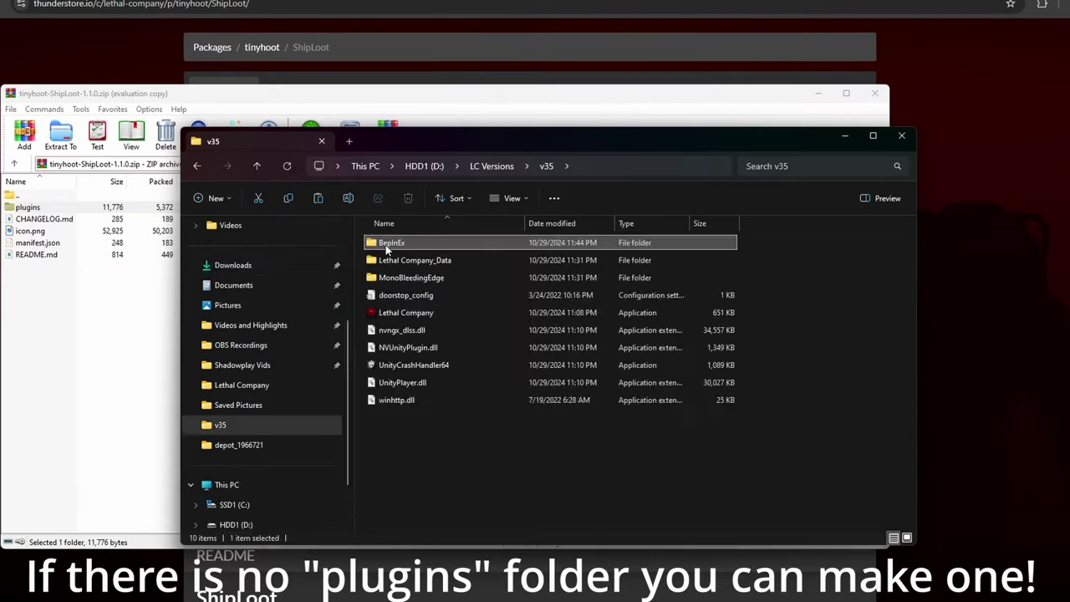
double_click(387, 243)
key(ctrl+v)
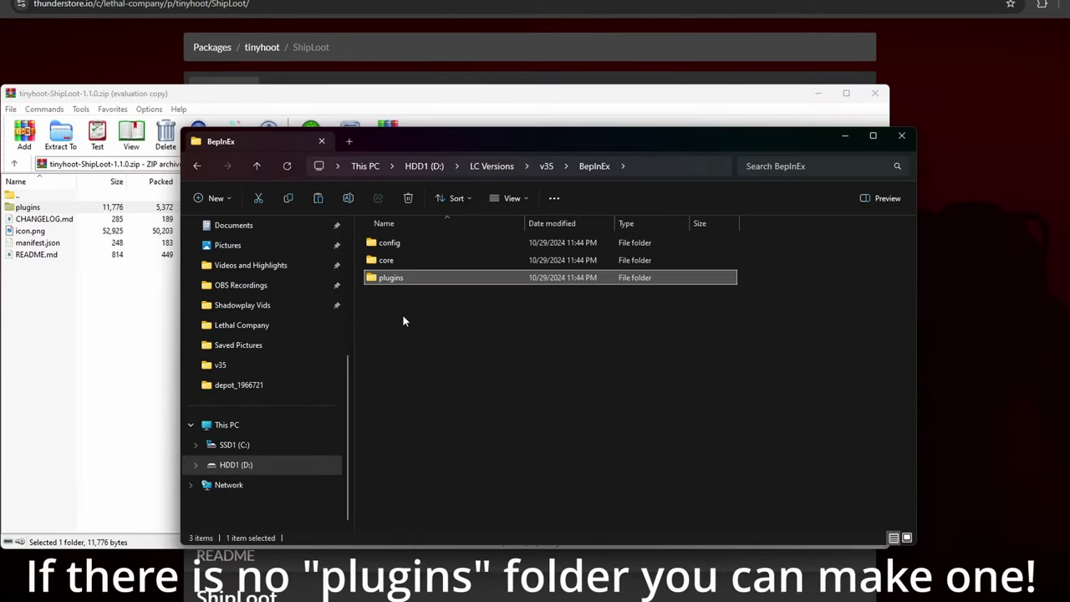
click(402, 314)
double_click(391, 277)
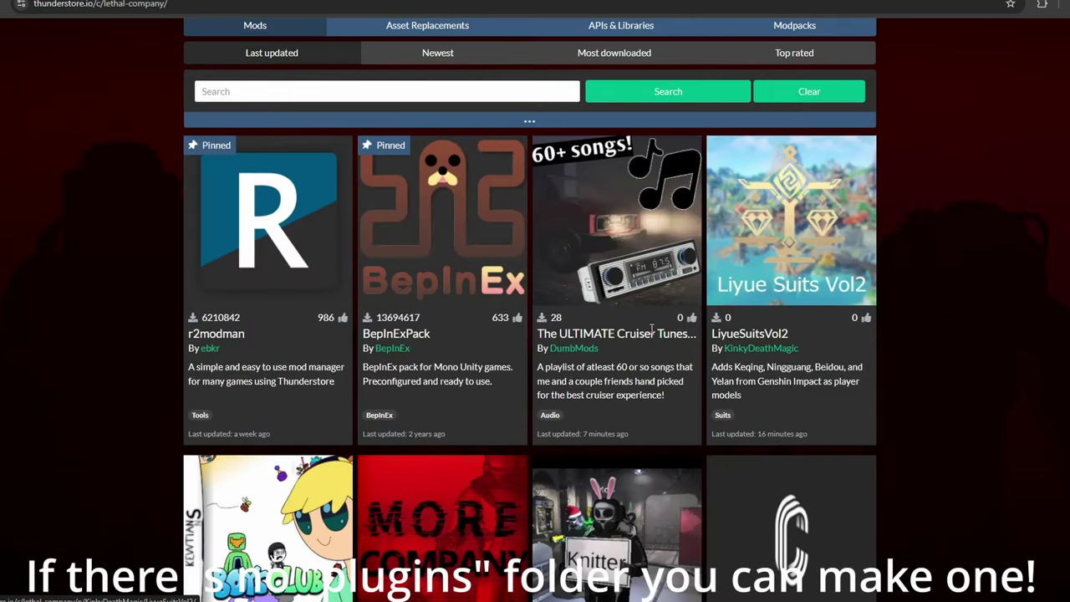
Download the MoreCompany mod from Thunderstore and open the BepInEx\plugins folder inside its archive
scroll(497, 361, down, 1)
scroll(497, 361, down, 3)
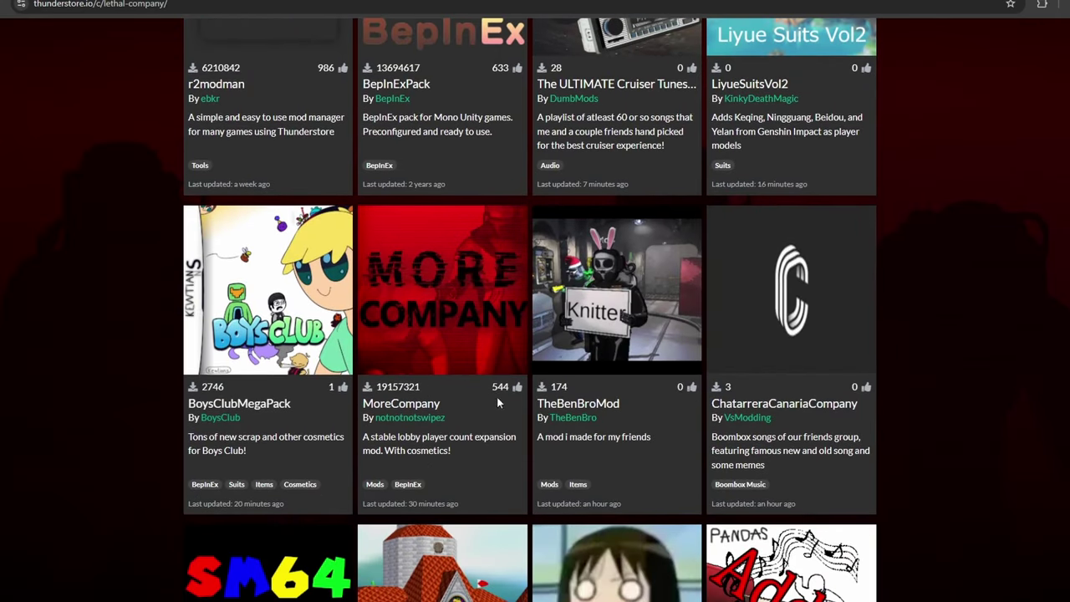
click(493, 316)
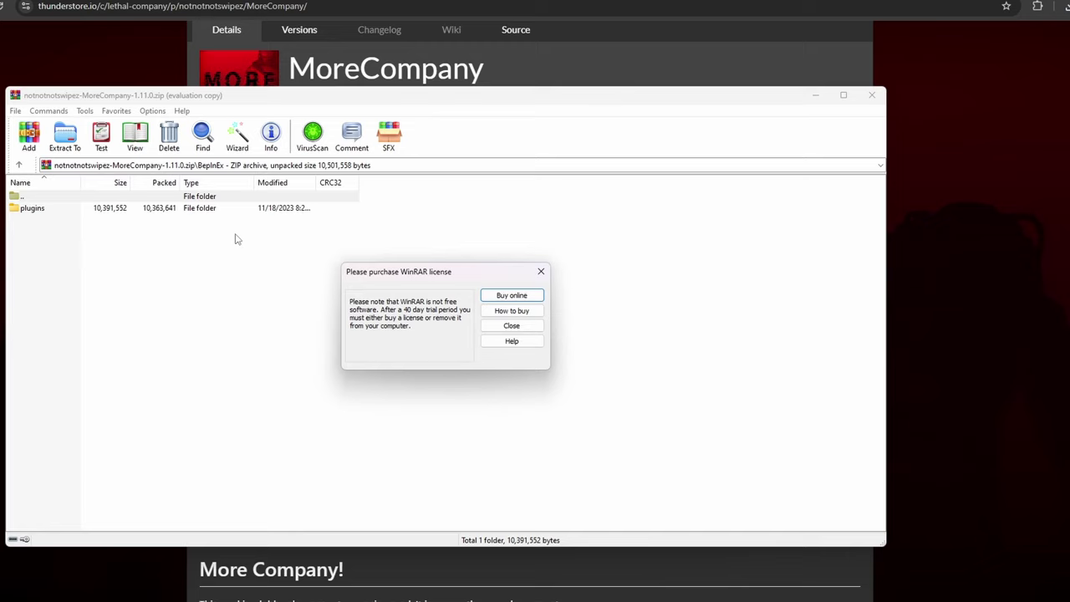
click(538, 270)
click(69, 221)
double_click(56, 211)
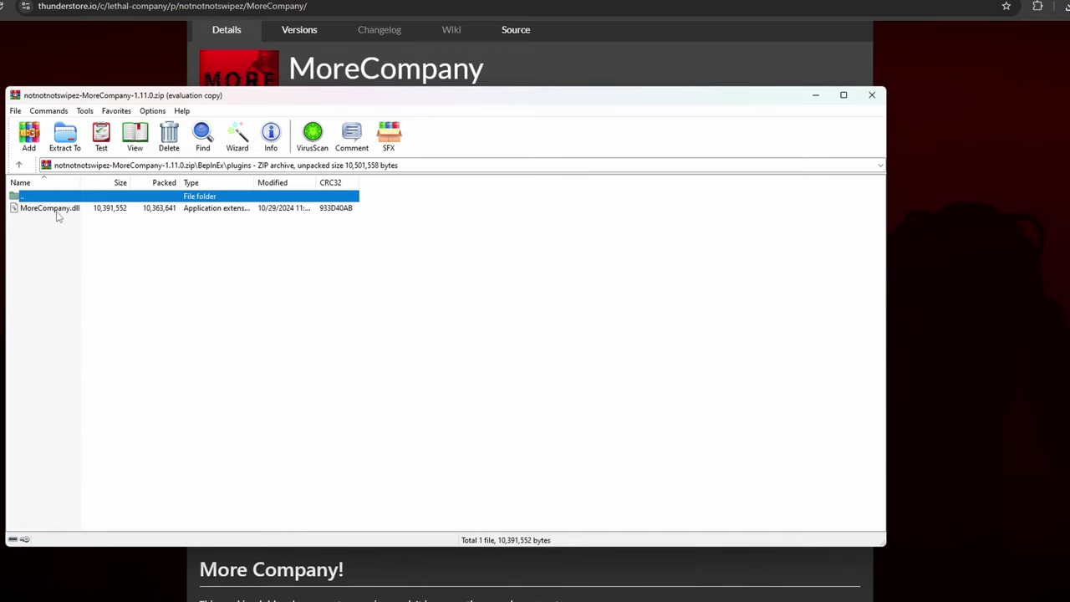
Copy MoreCompany.dll into v35's BepInEx\plugins folder and check the contents of the ShipLoot folder there
click(97, 210)
drag(29, 212, 53, 222)
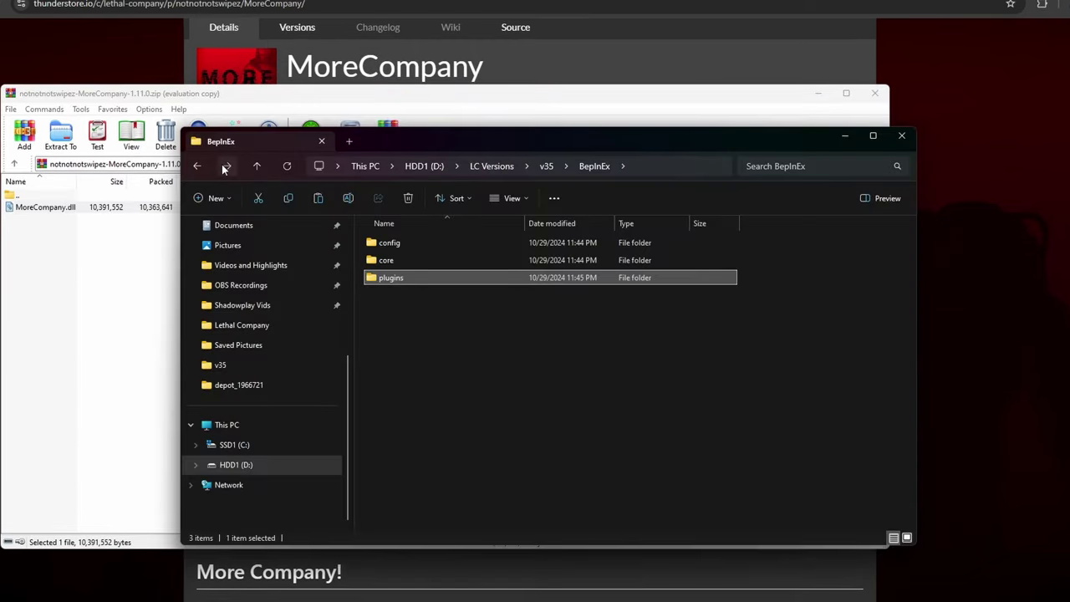
click(227, 165)
double_click(392, 243)
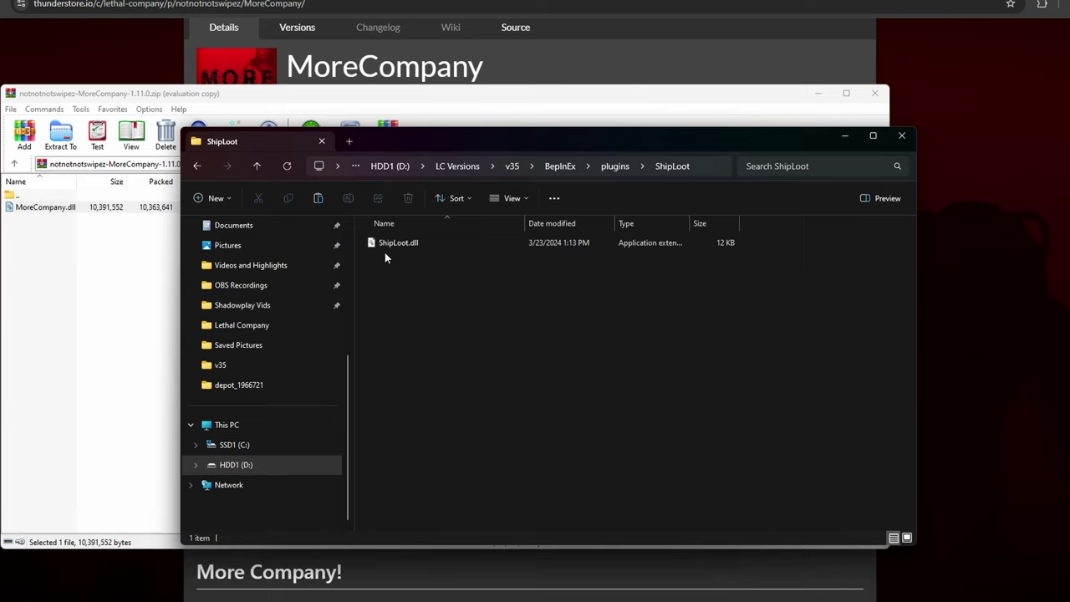
click(197, 167)
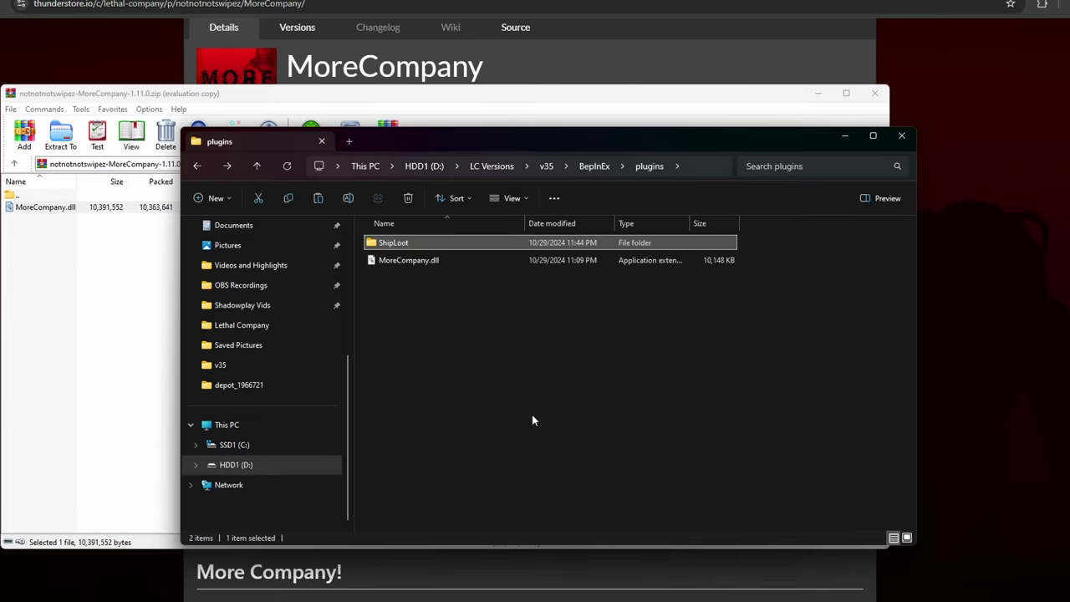
Go back to the v35 folder and launch the Lethal Company application
click(534, 419)
click(190, 168)
key(alt+Left)
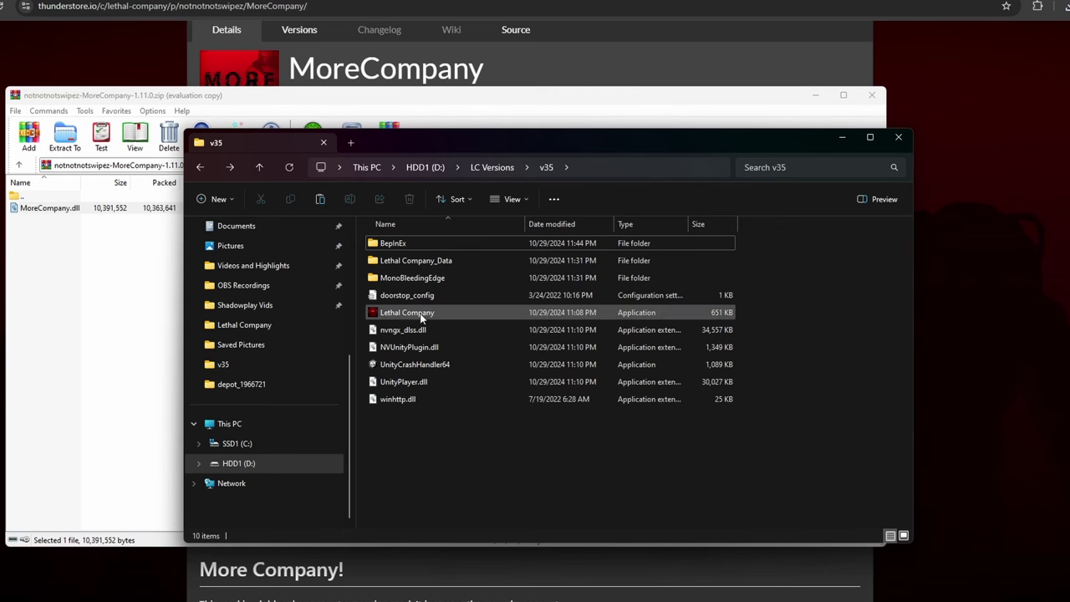
double_click(422, 314)
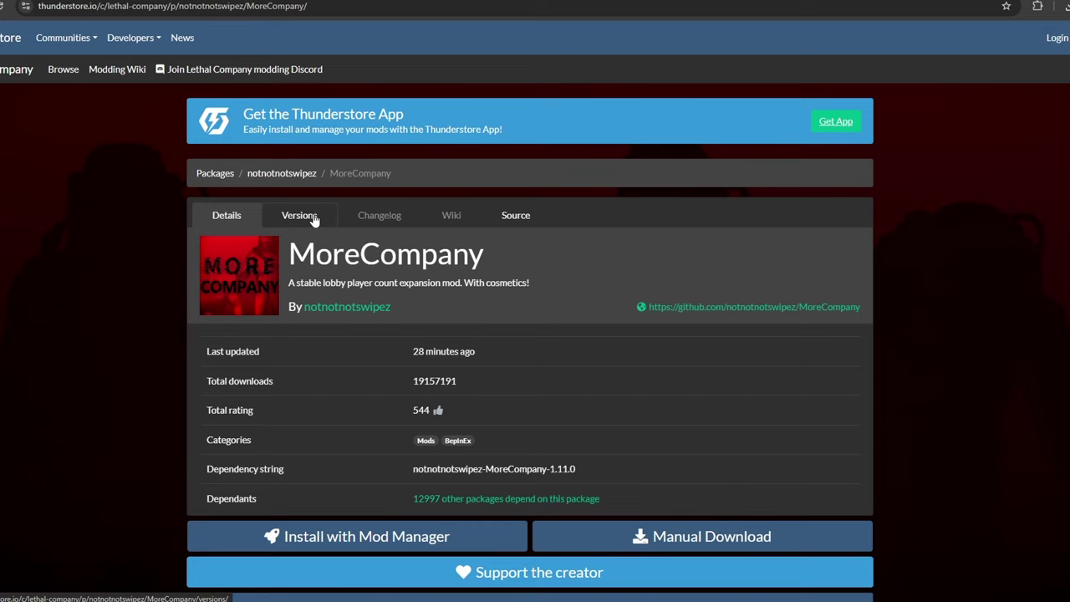
Open MoreCompany's available versions on Thunderstore and examine the upload dates of the older releases
scroll(206, 274, down, 1)
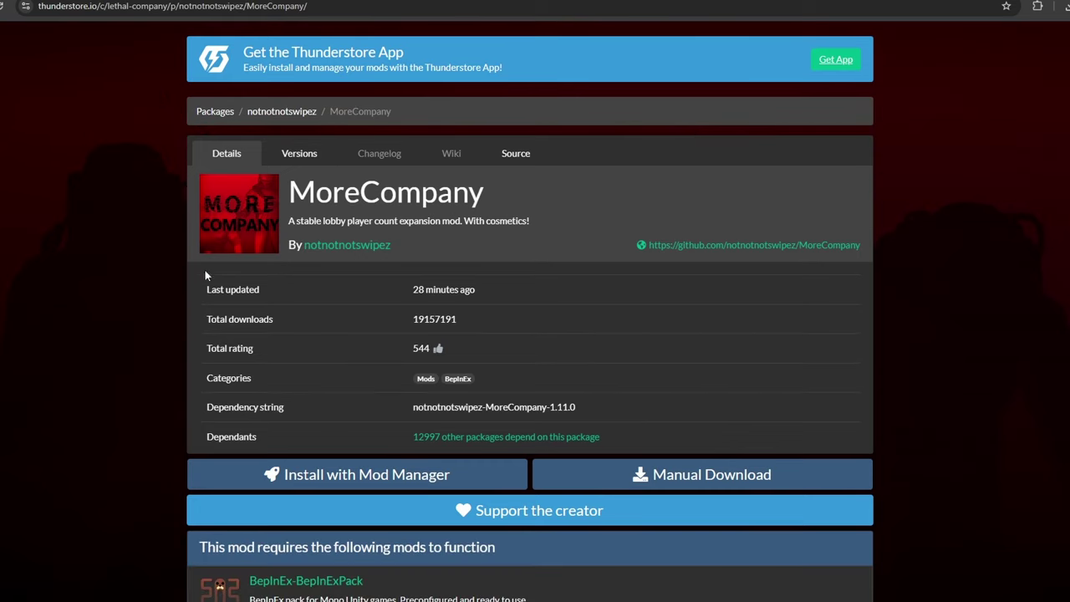
click(298, 155)
scroll(290, 343, down, 3)
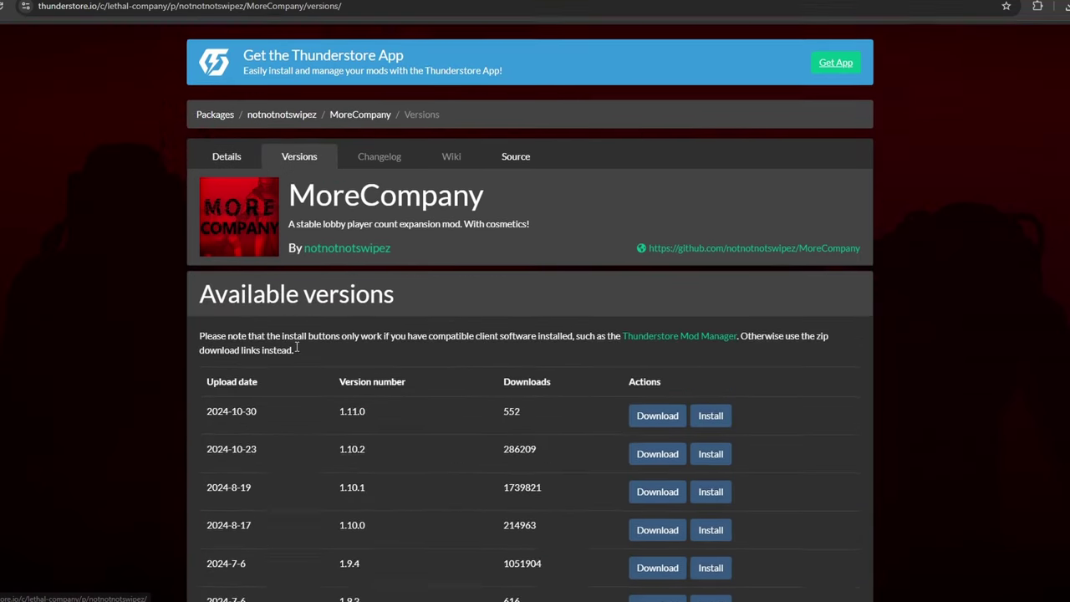
scroll(290, 343, down, 1)
drag(247, 239, 254, 463)
click(228, 367)
scroll(229, 367, down, 2)
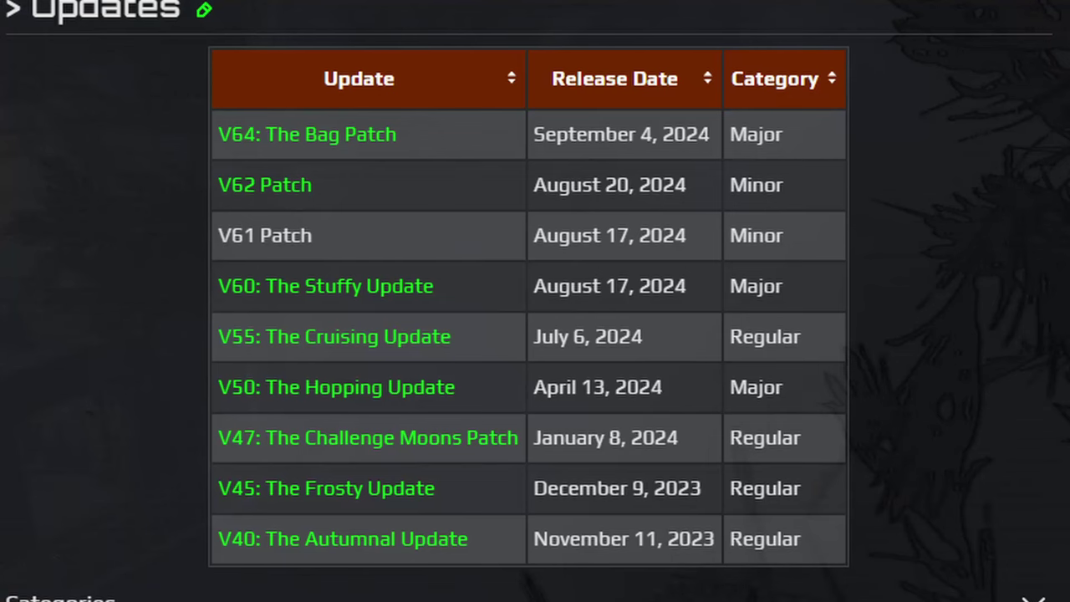